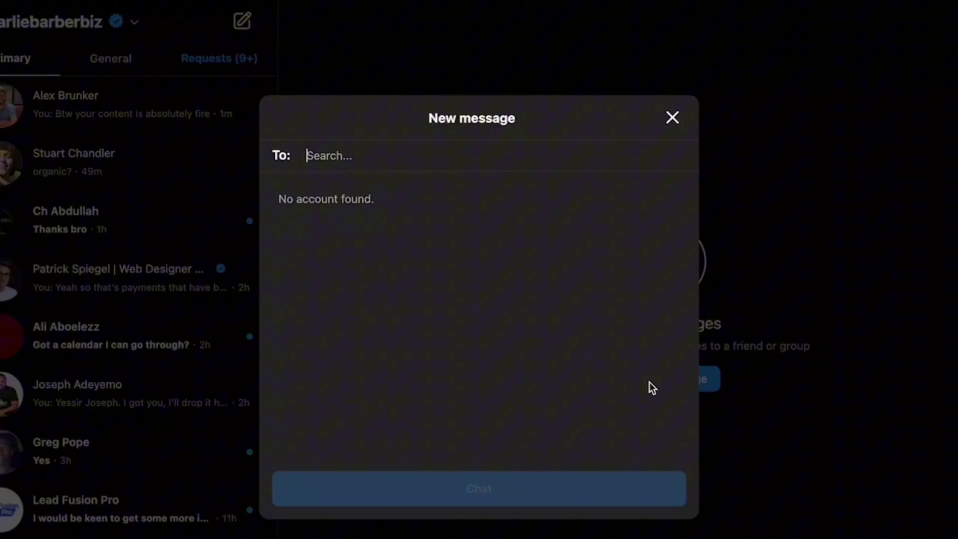
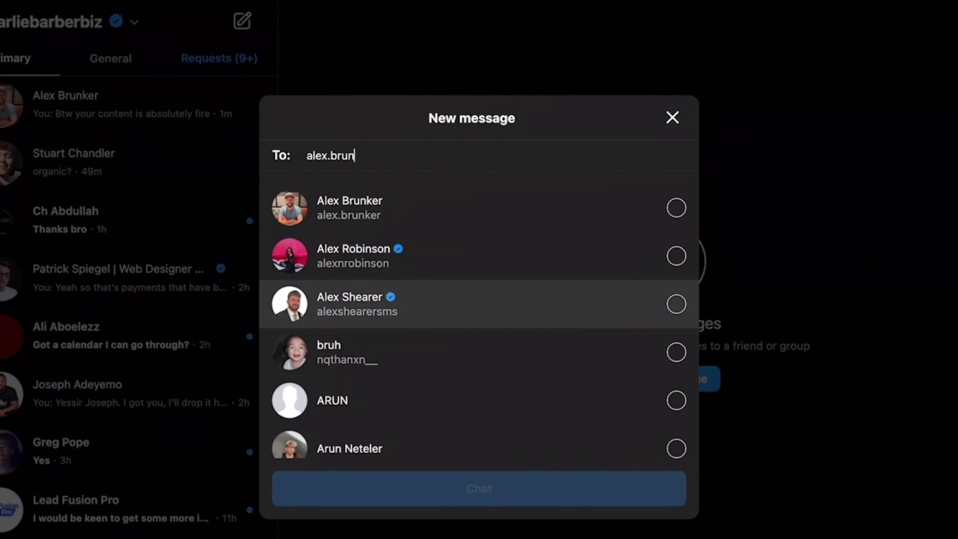
Search the recipient's username, open a chat with the matching account, and begin typing a first-name greeting.
click(350, 208)
click(479, 488)
text(Hey Alex)
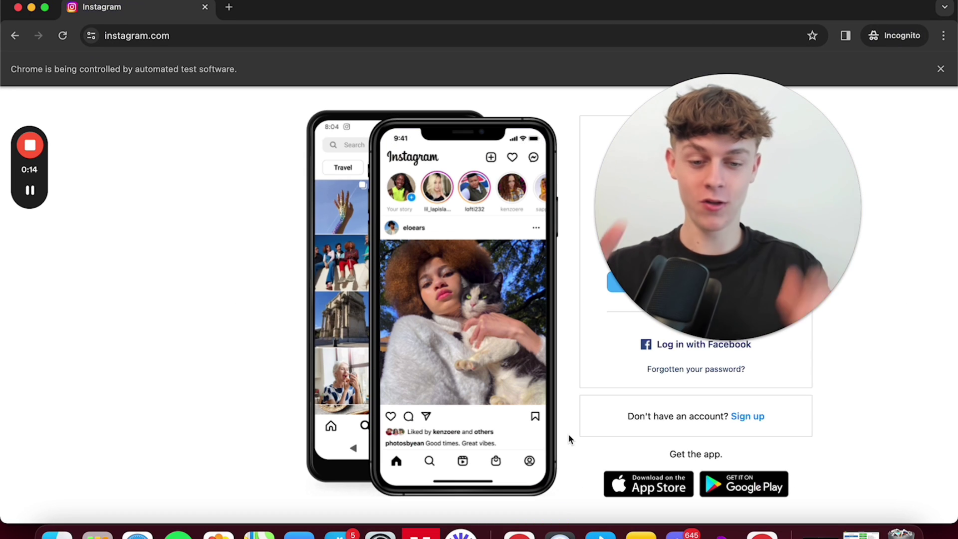
Log in to Instagram with the business account's username and password.
drag(651, 202, 169, 279)
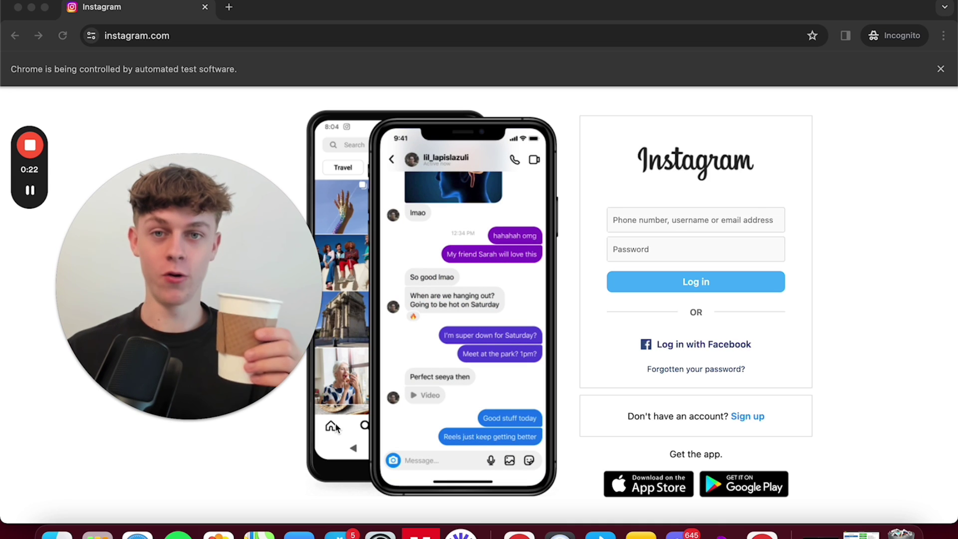
text(ch)
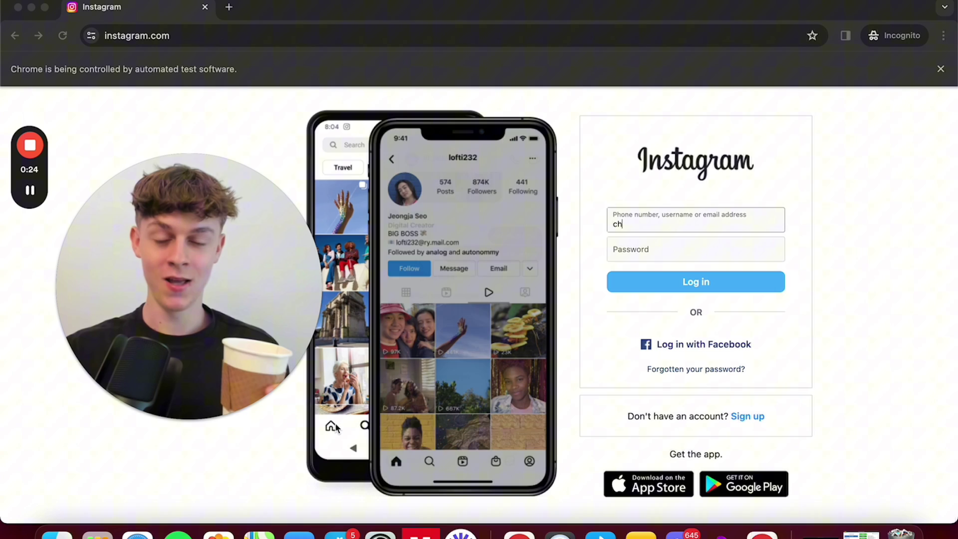
text(arlie)
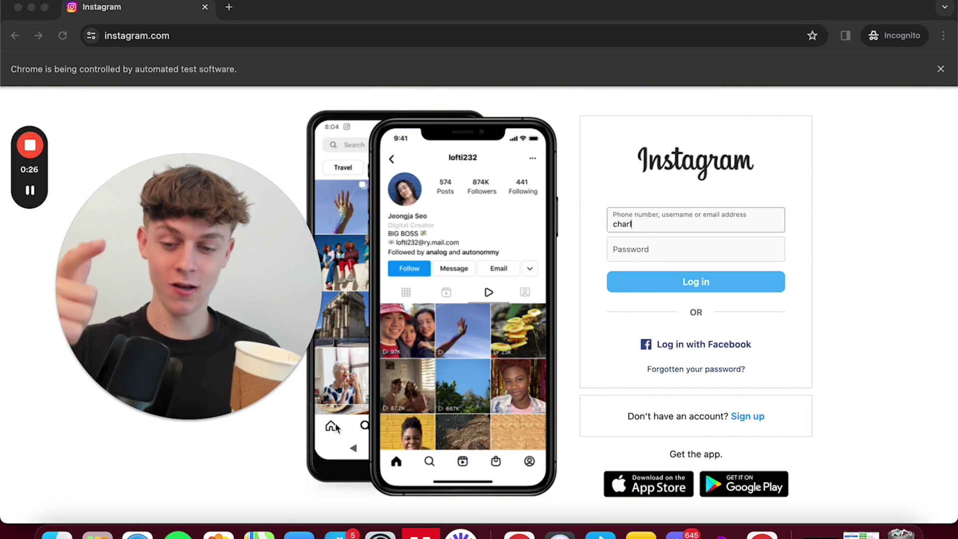
text(b)
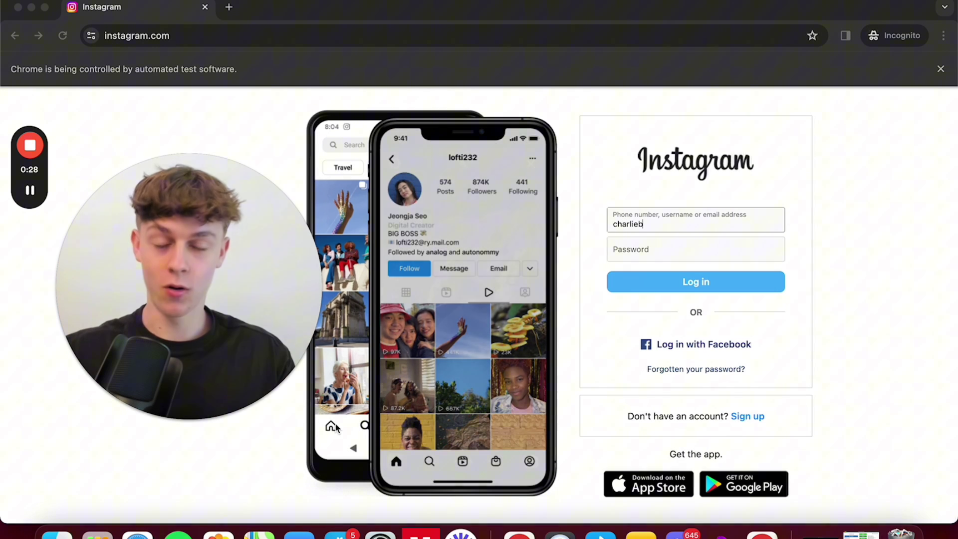
text(arb)
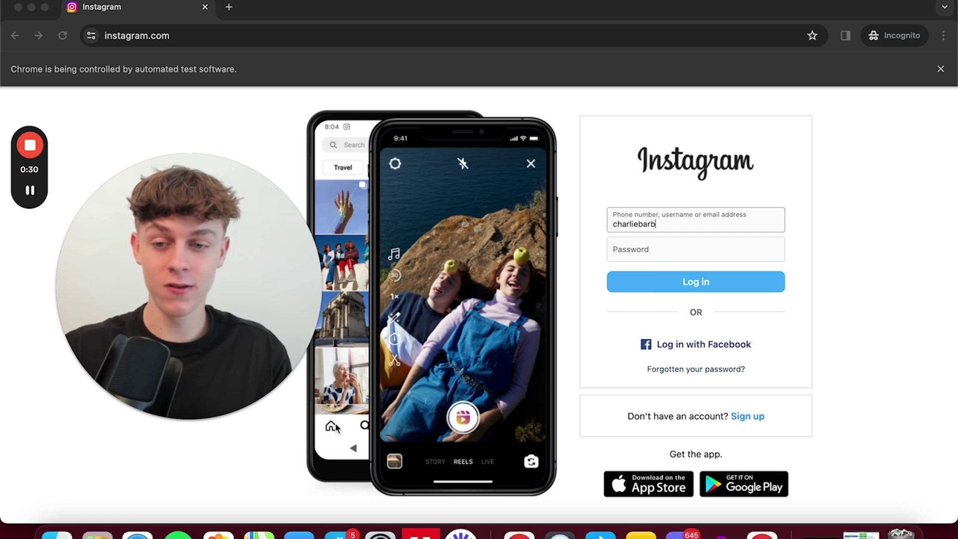
text(erb)
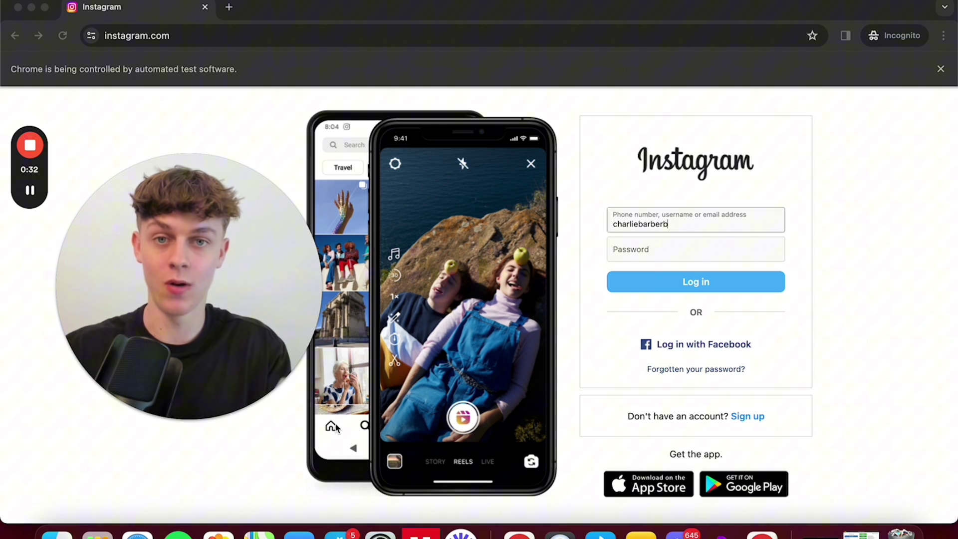
text(iz)
key(Tab)
text(••••)
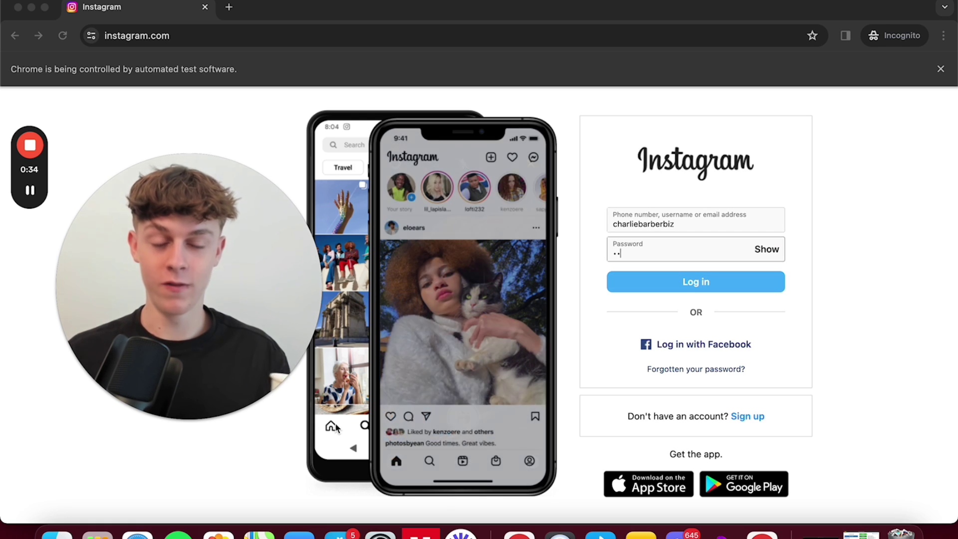
text(•••)
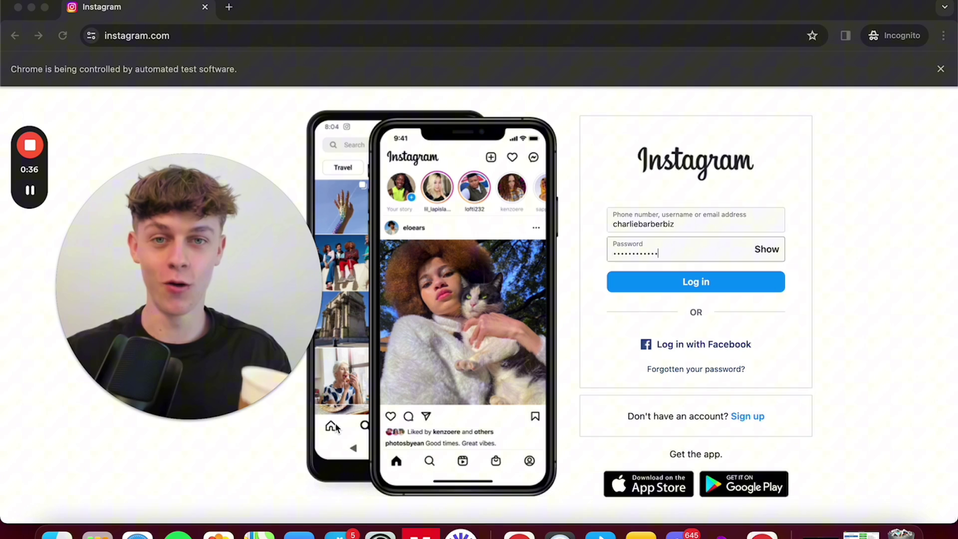
key(Return)
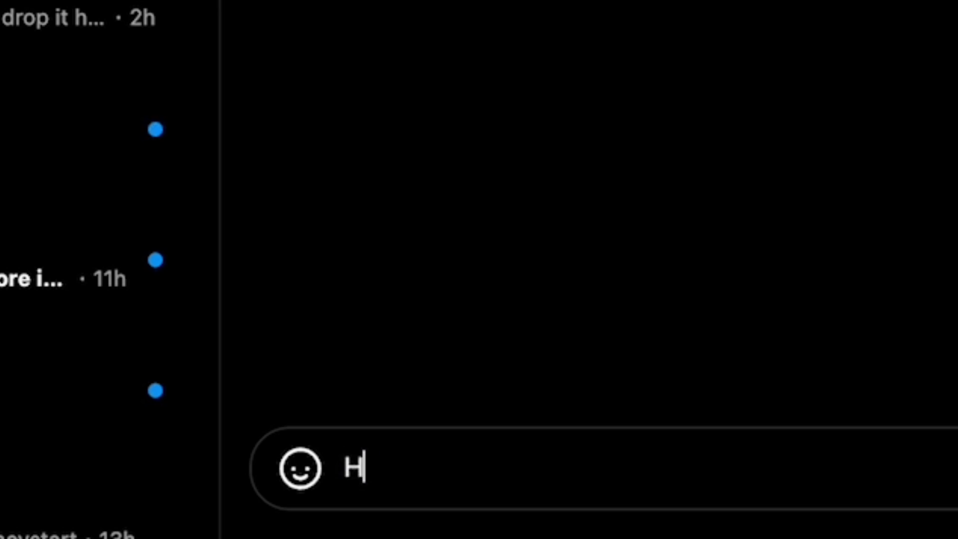
Finish the greeting with 'are you currently offering coaching' and send it.
text(ey Alex, are you curren)
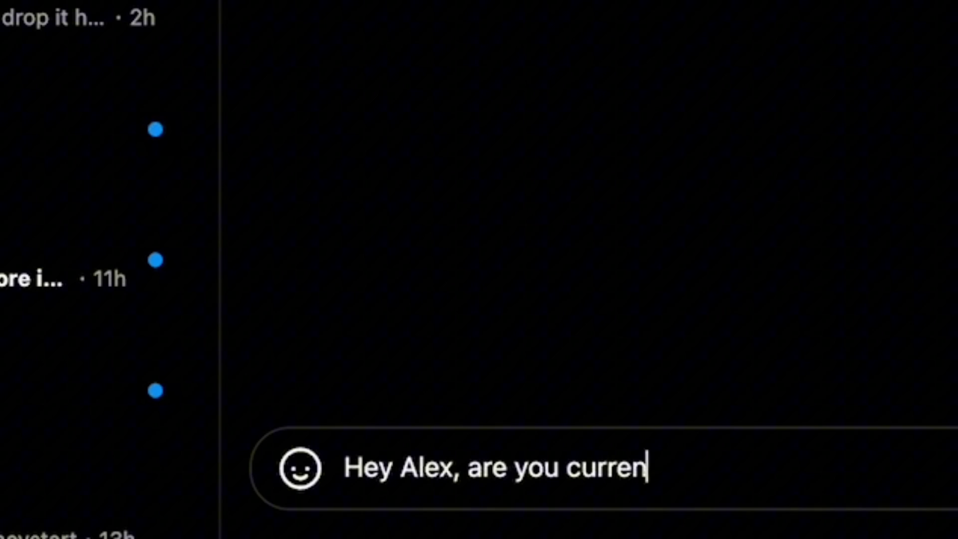
text(tly offering coaching)
key(Return)
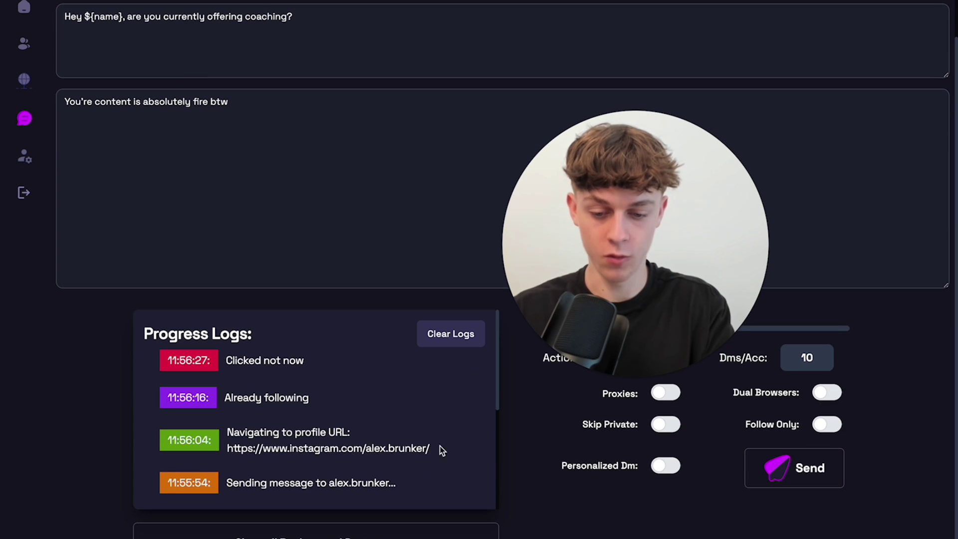
Close all running send processes and clear the Progress Logs panel.
click(315, 533)
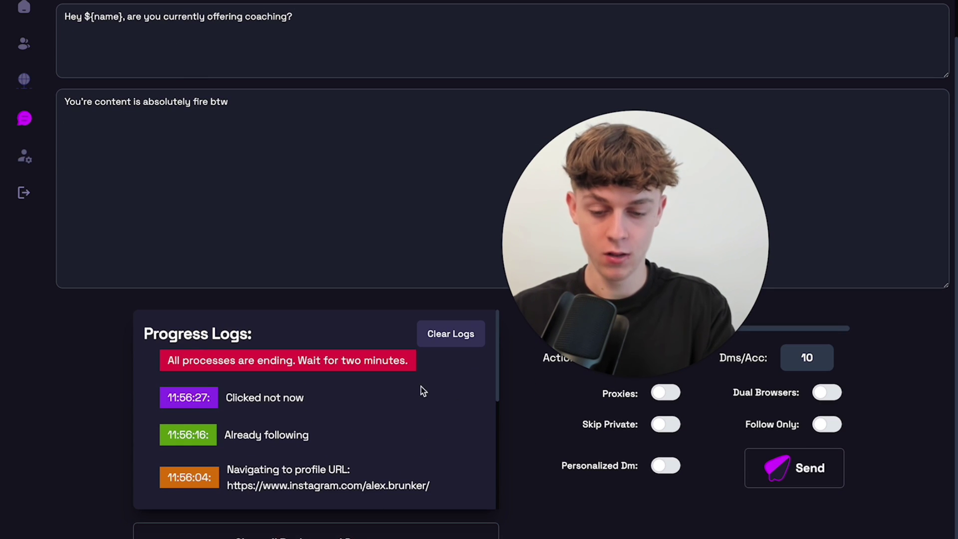
click(446, 330)
scroll(331, 235, up, 2)
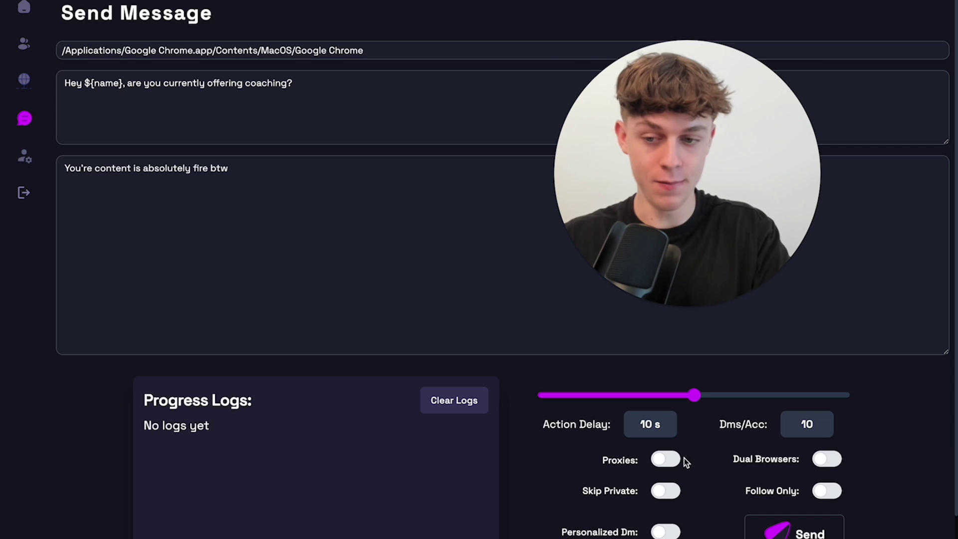
Check the empty proxies page, then bring AutoLead back to view its login and DM profiles.
click(25, 80)
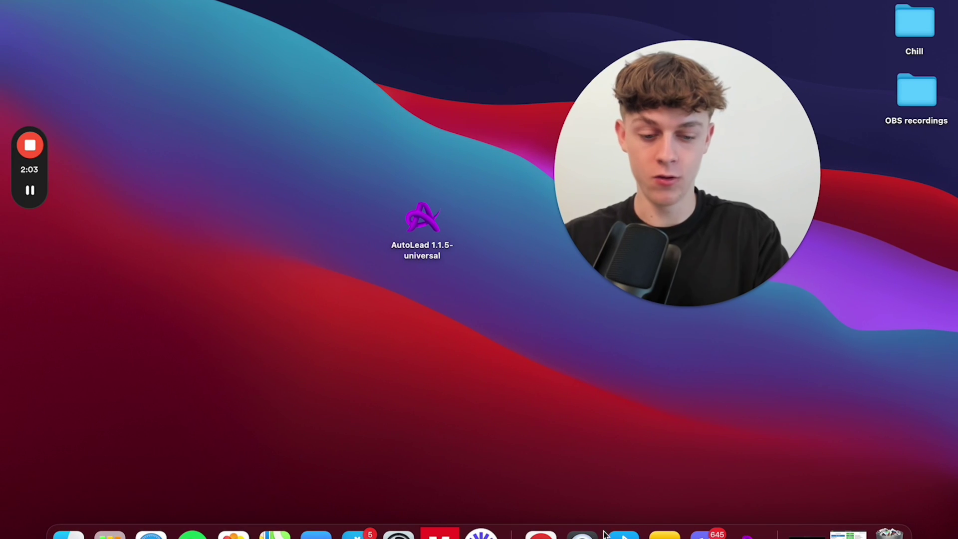
click(735, 533)
drag(587, 245, 373, 372)
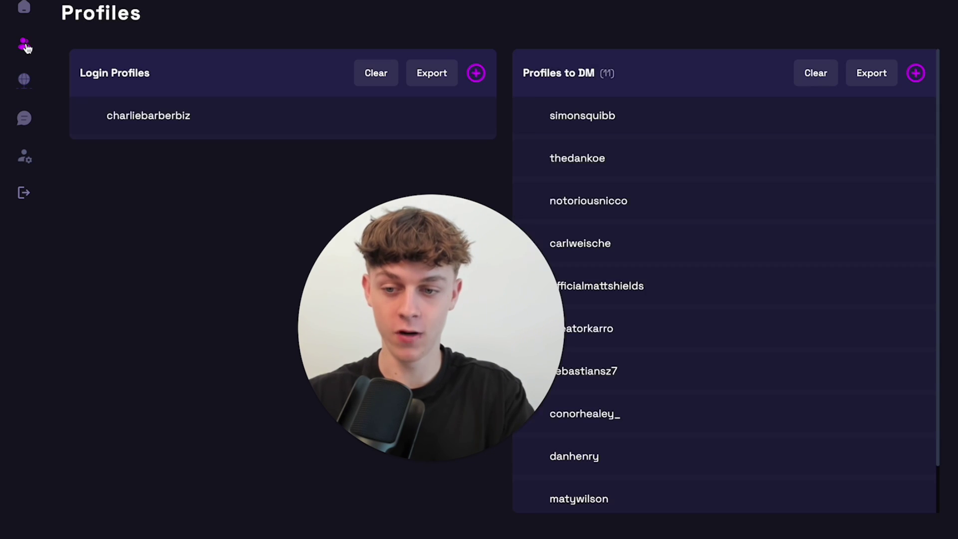
Clear both the Login Profiles list and the Profiles to DM list.
drag(435, 294, 328, 312)
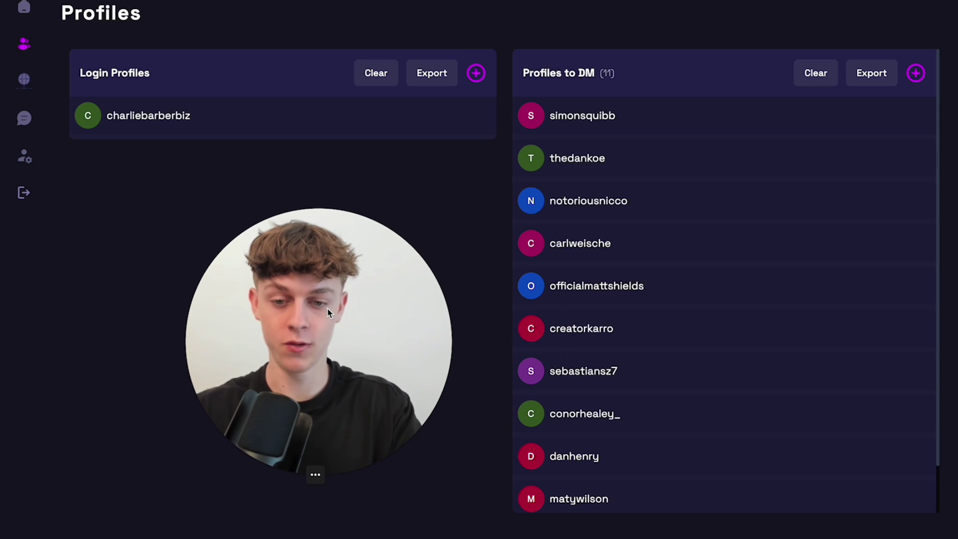
click(300, 474)
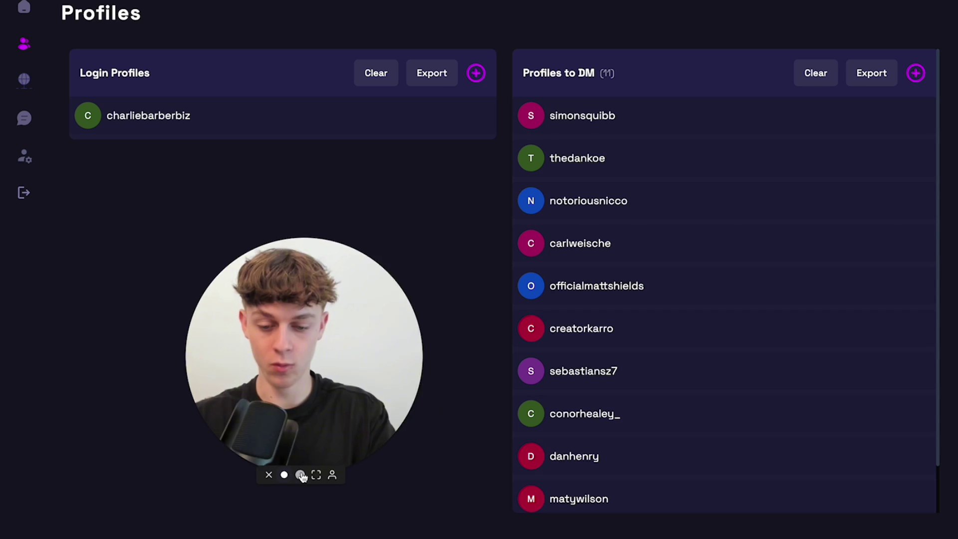
drag(251, 474, 141, 475)
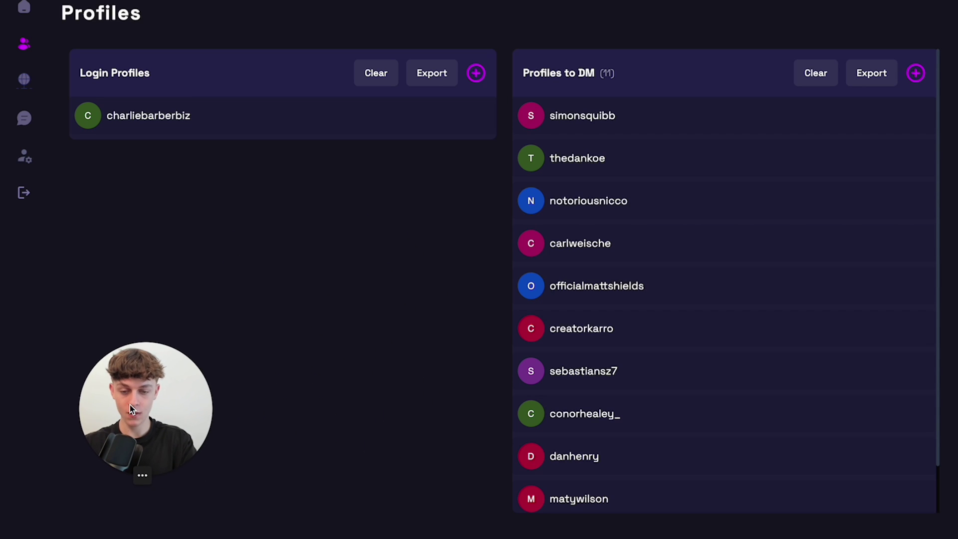
click(376, 73)
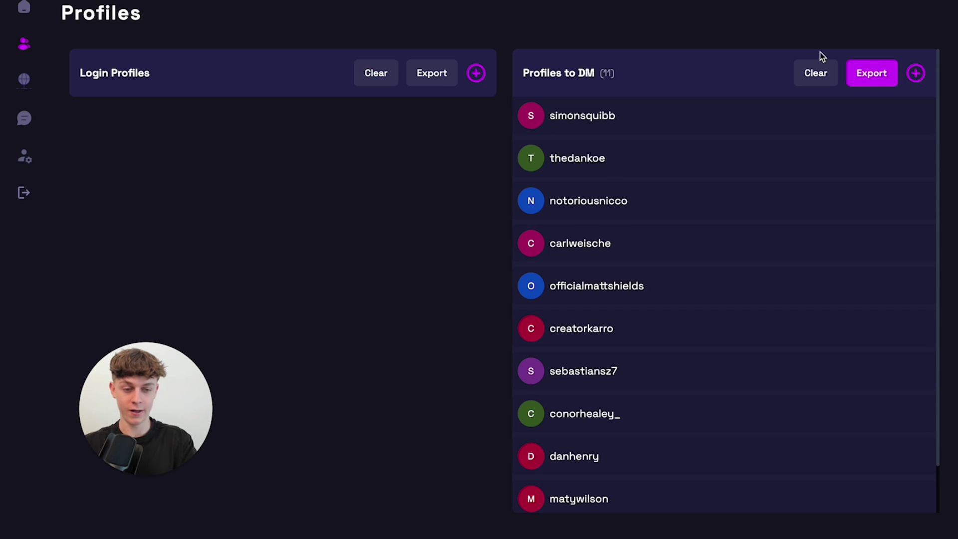
click(815, 74)
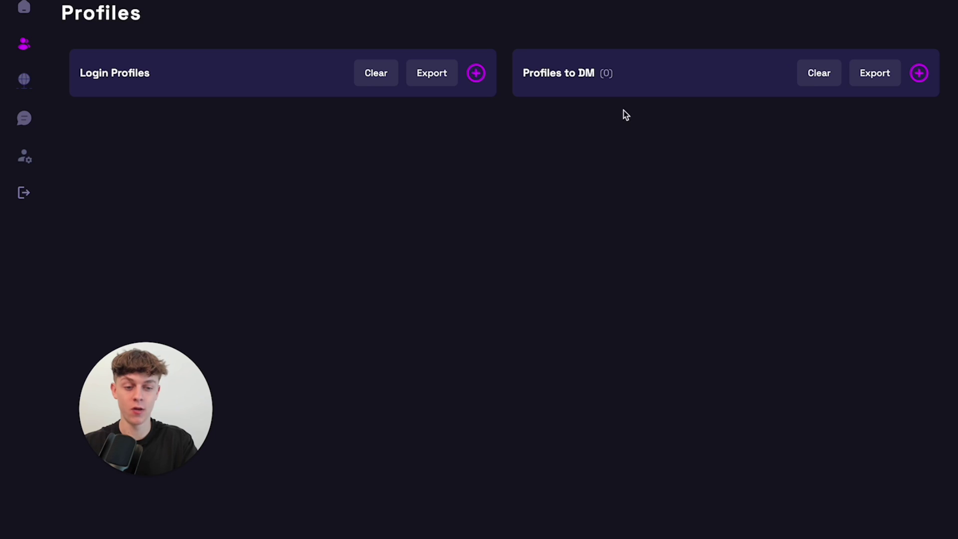
Start adding new profiles to DM and switch over to Chrome.
click(919, 74)
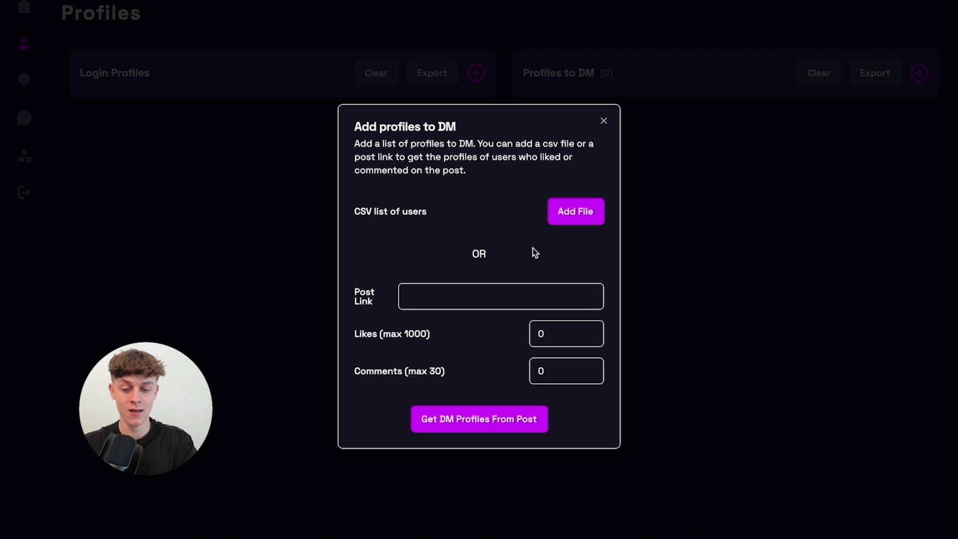
mouse_move(481, 535)
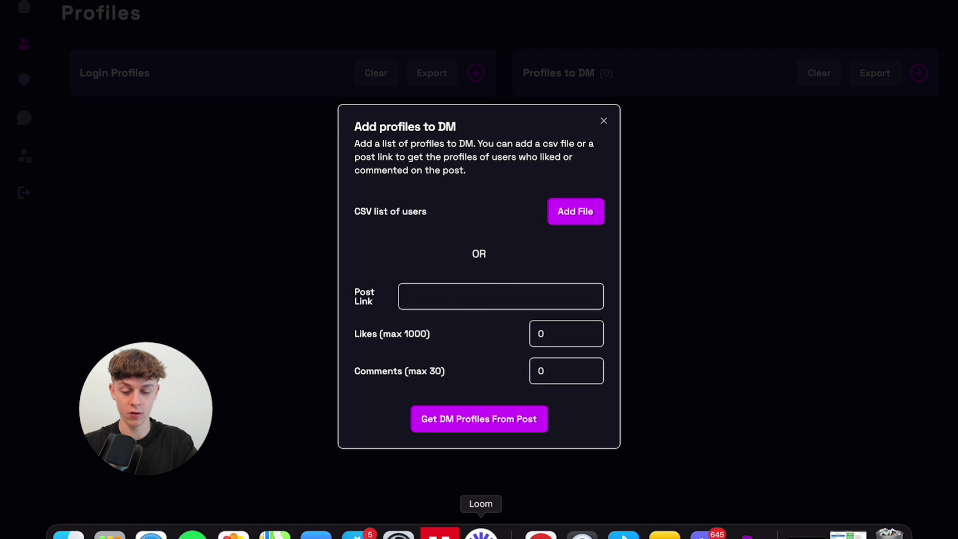
click(541, 534)
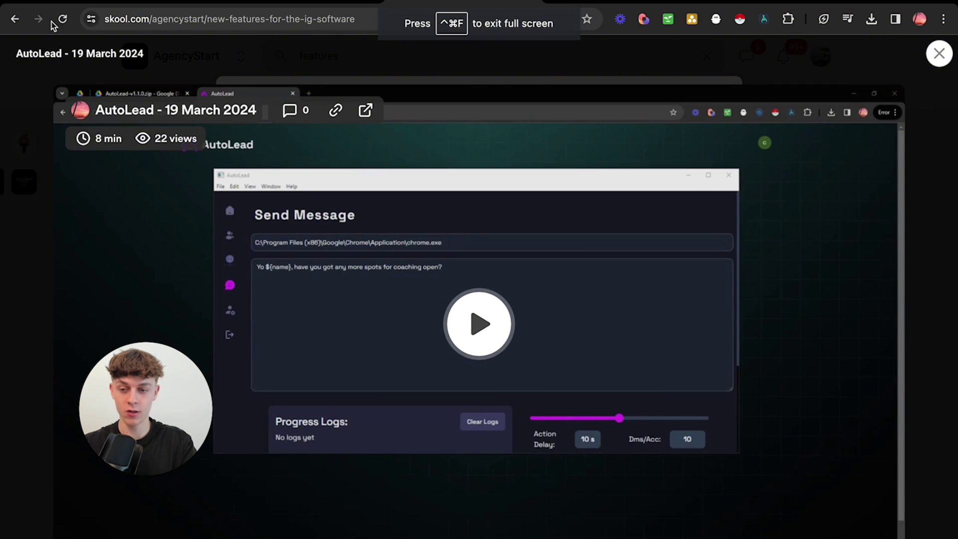
Open the 'WHAT IF?' Warren Buffett reel from the profile and select its URL.
key(ctrl+Tab)
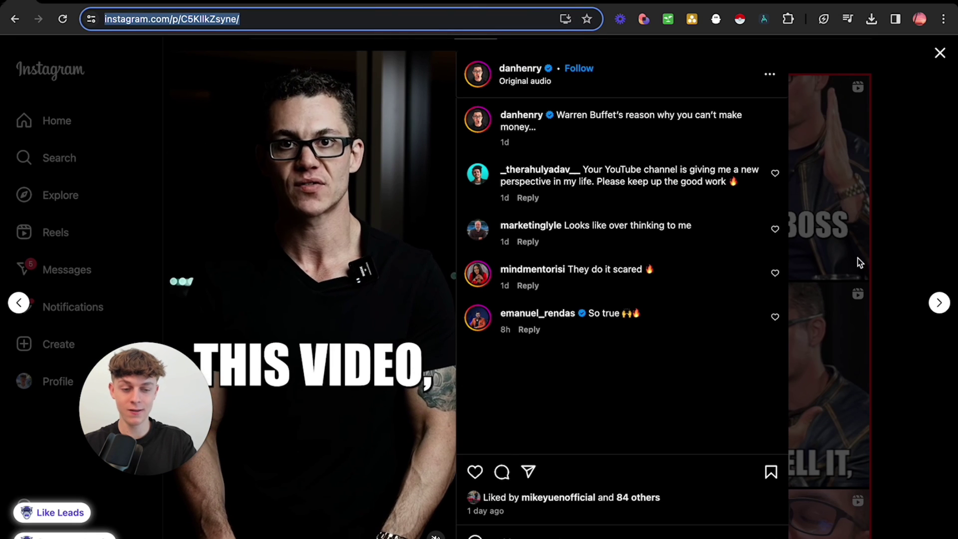
click(858, 258)
scroll(736, 234, up, 7)
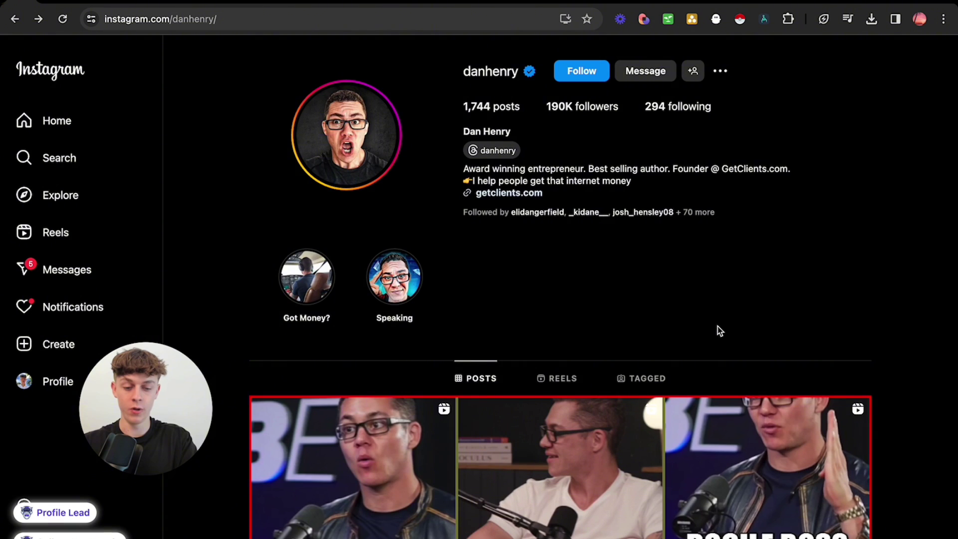
scroll(718, 331, down, 6)
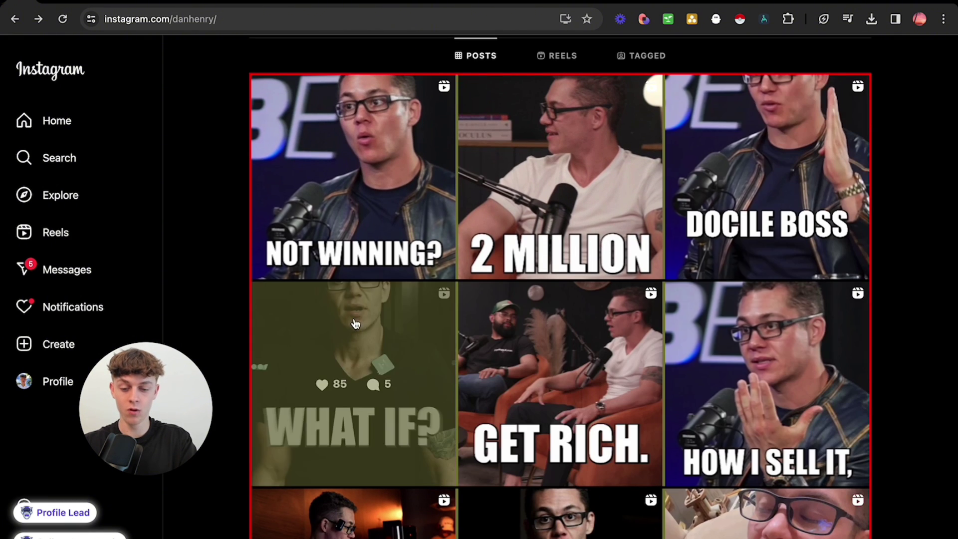
click(355, 324)
click(335, 21)
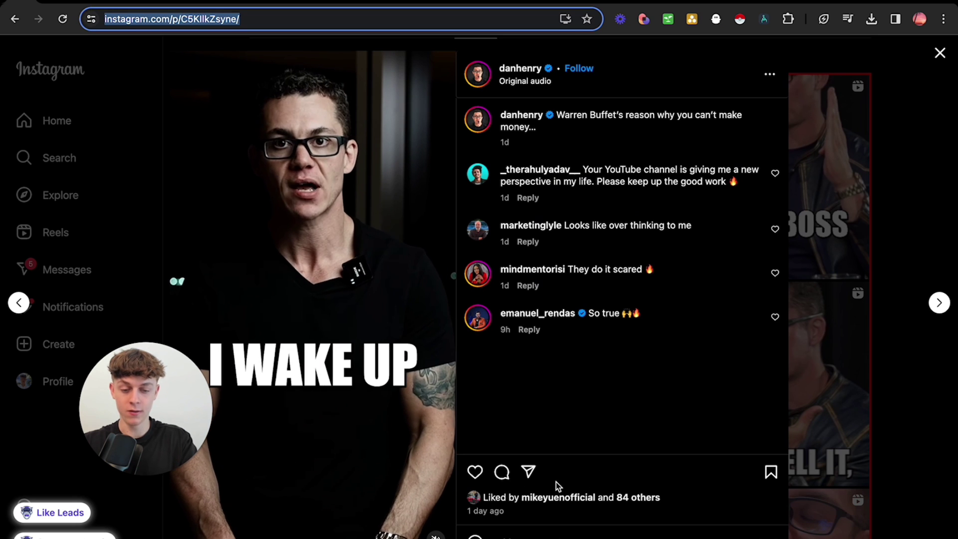
mouse_move(540, 321)
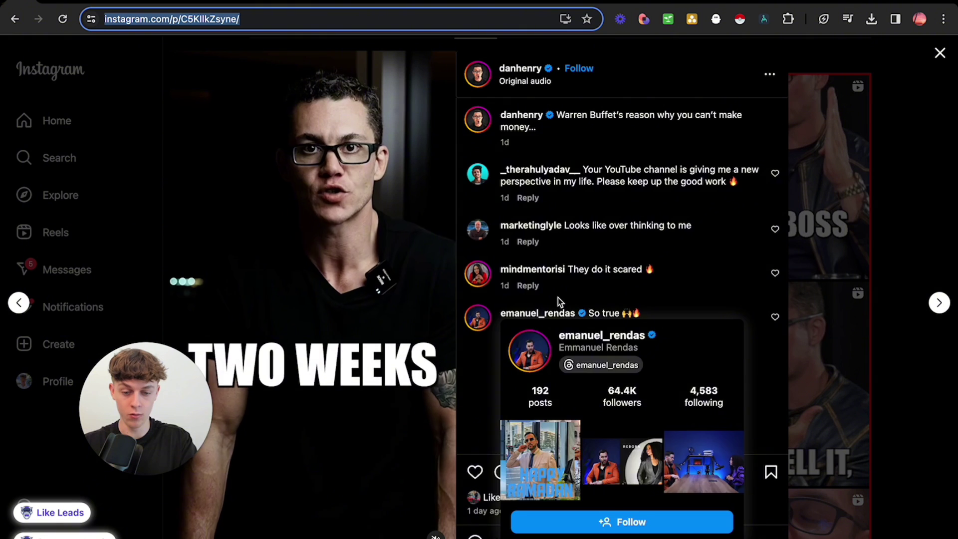
mouse_move(539, 228)
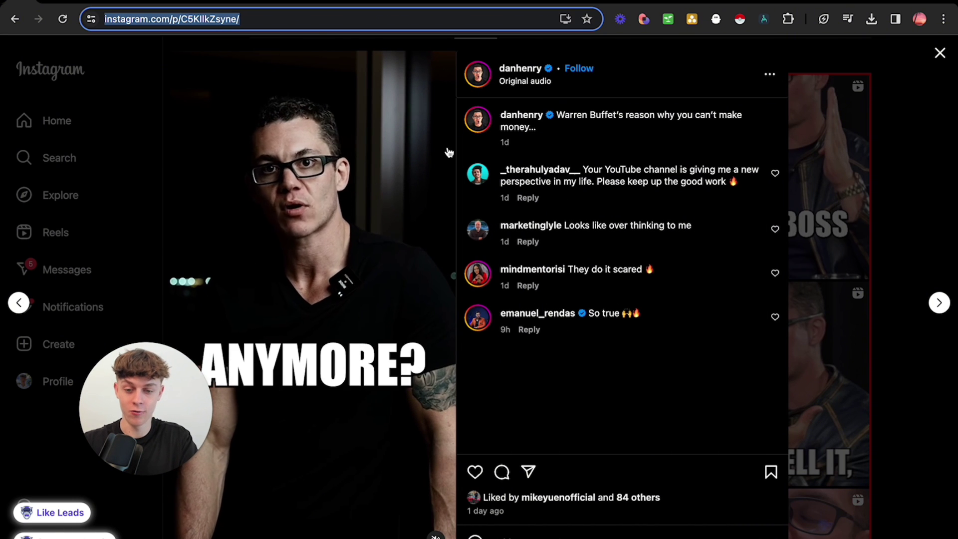
Paste the reel link into Post Link, set Likes to 100, and fetch DM profiles from the post.
mouse_move(518, 533)
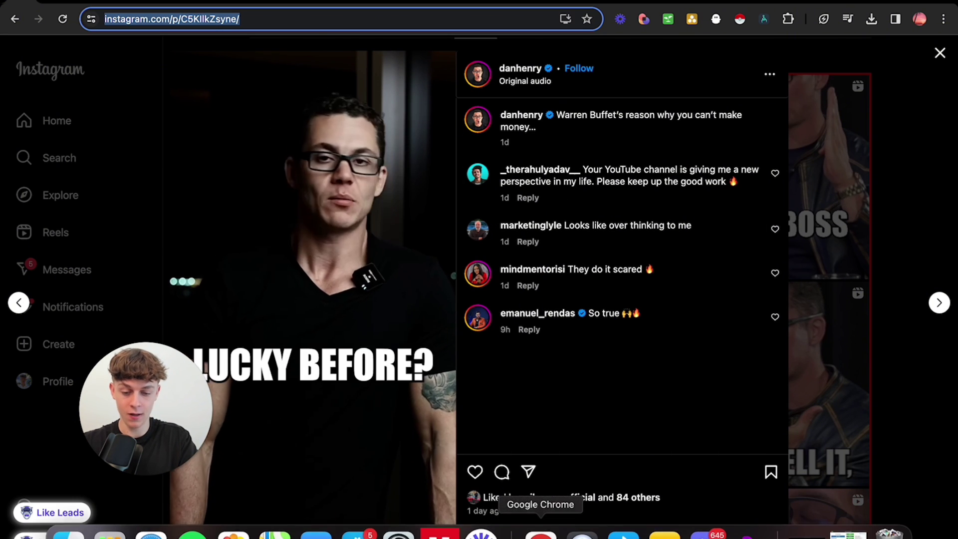
click(762, 536)
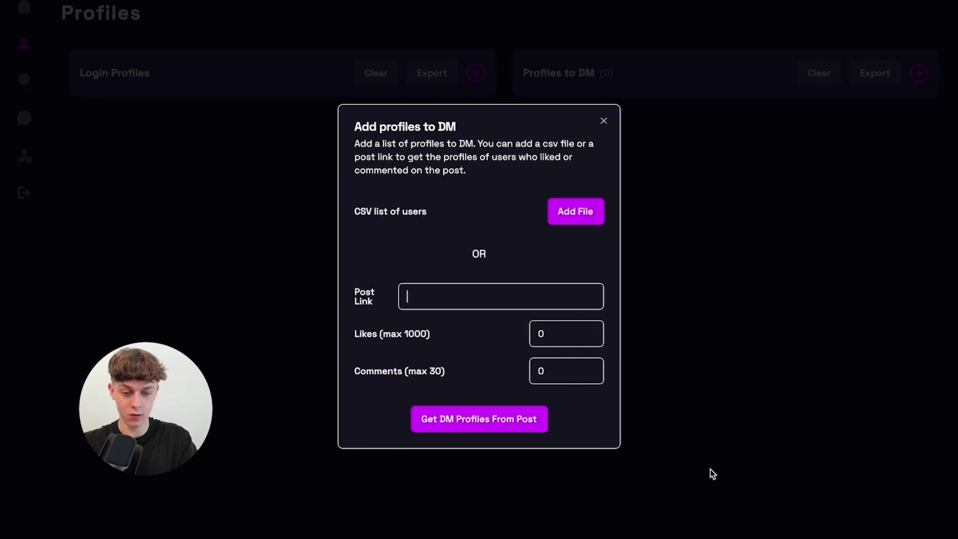
click(463, 294)
key(super+v)
double_click(524, 334)
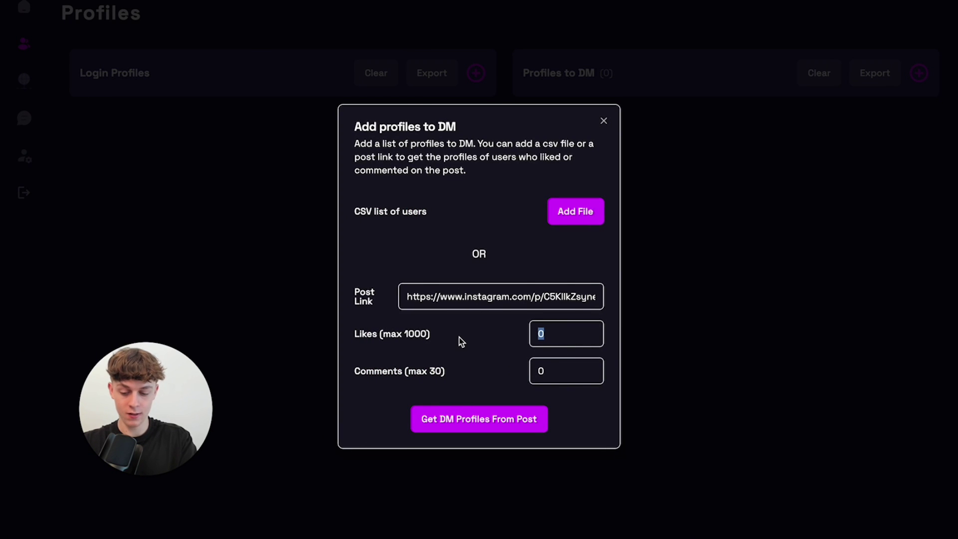
text(100)
click(498, 415)
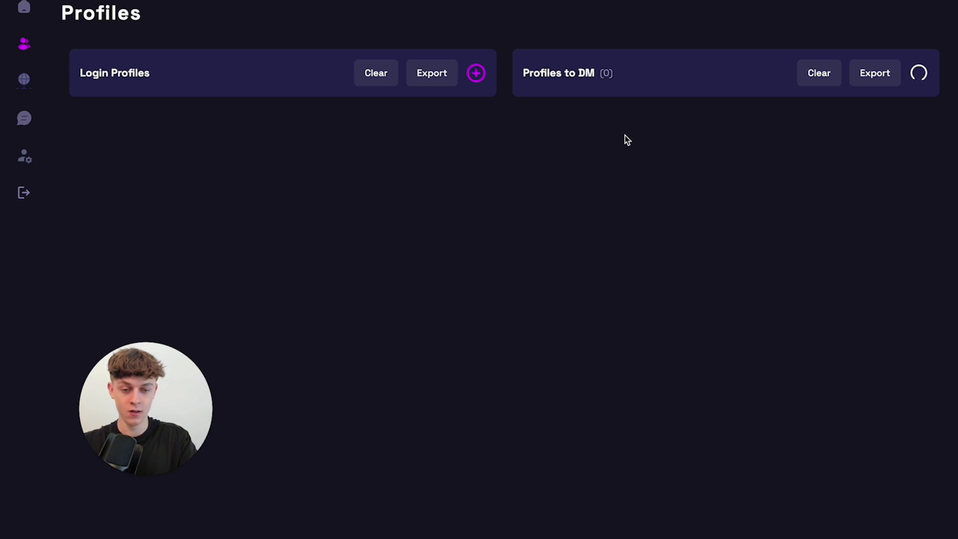
scroll(631, 314, down, 10)
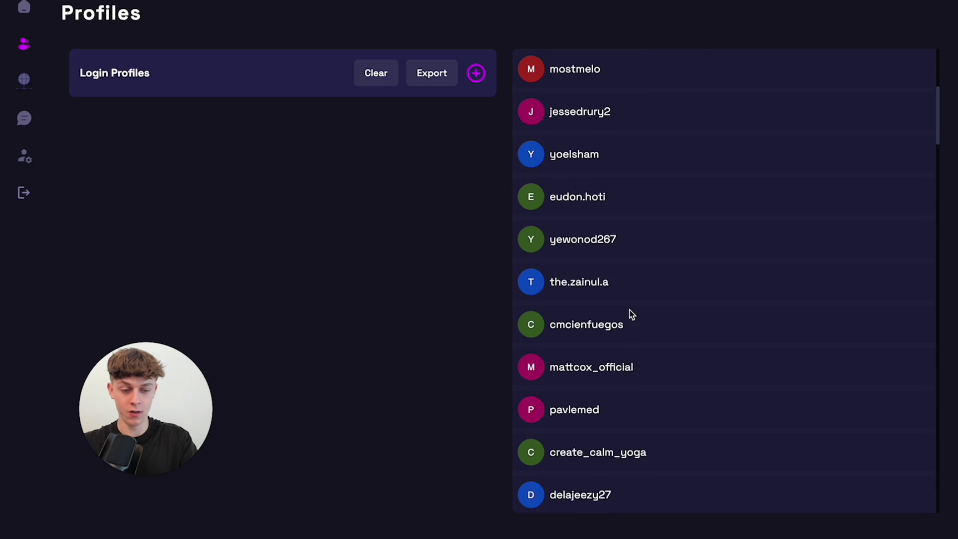
scroll(630, 315, down, 15)
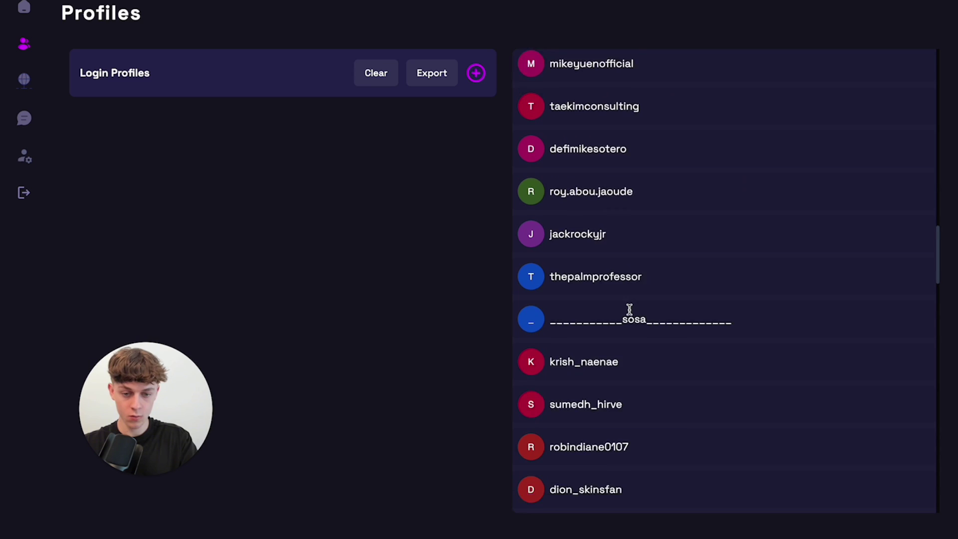
scroll(630, 314, down, 9)
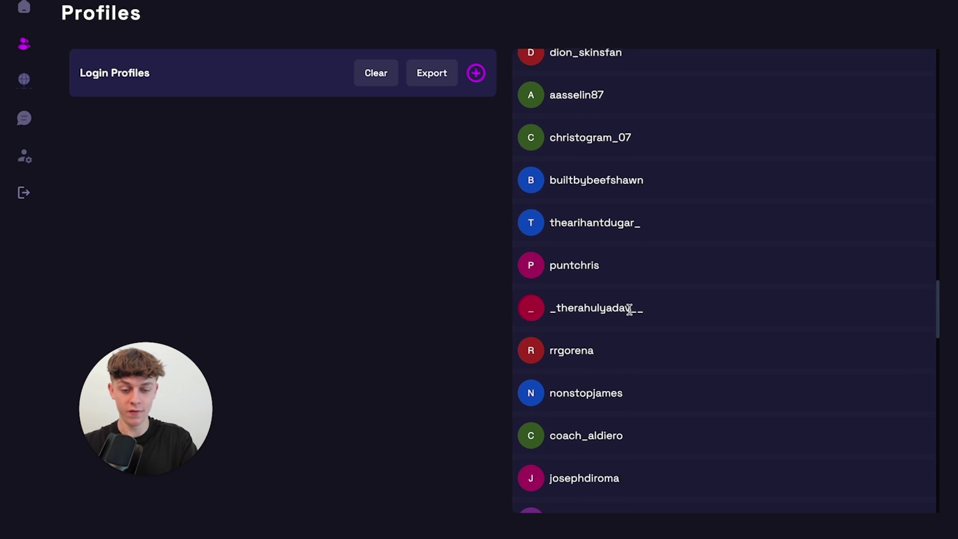
scroll(631, 314, down, 4)
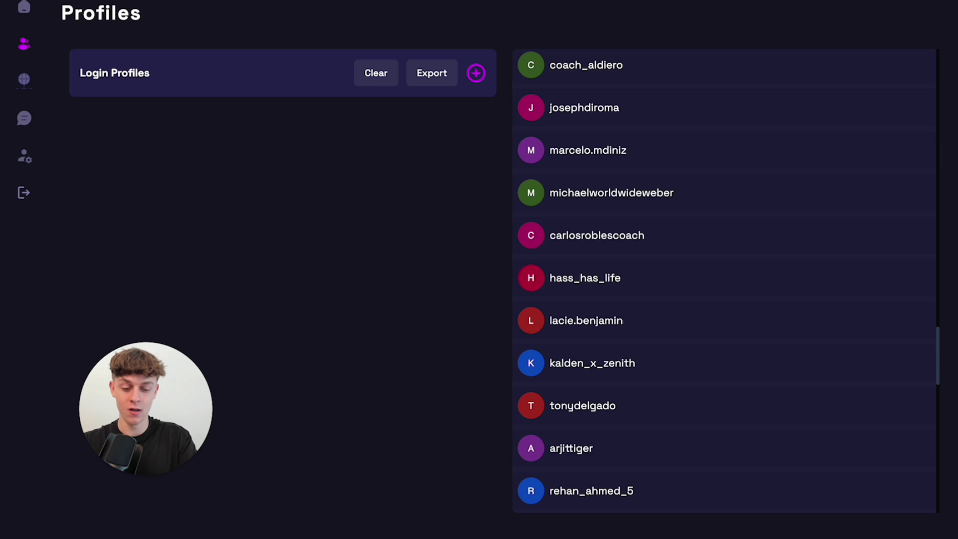
Close the reel and open the author's '294 following' list, scrolling through the accounts.
click(539, 532)
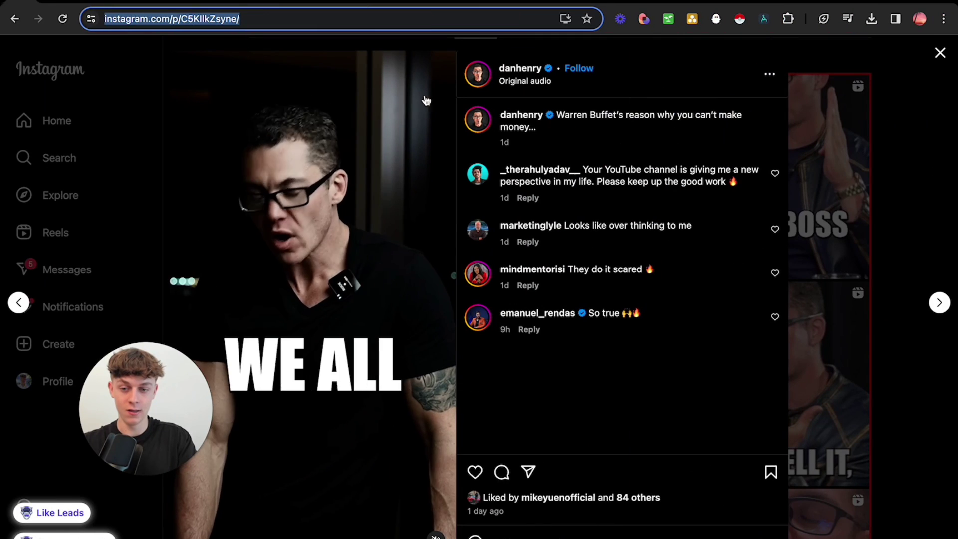
click(919, 188)
scroll(680, 188, up, 5)
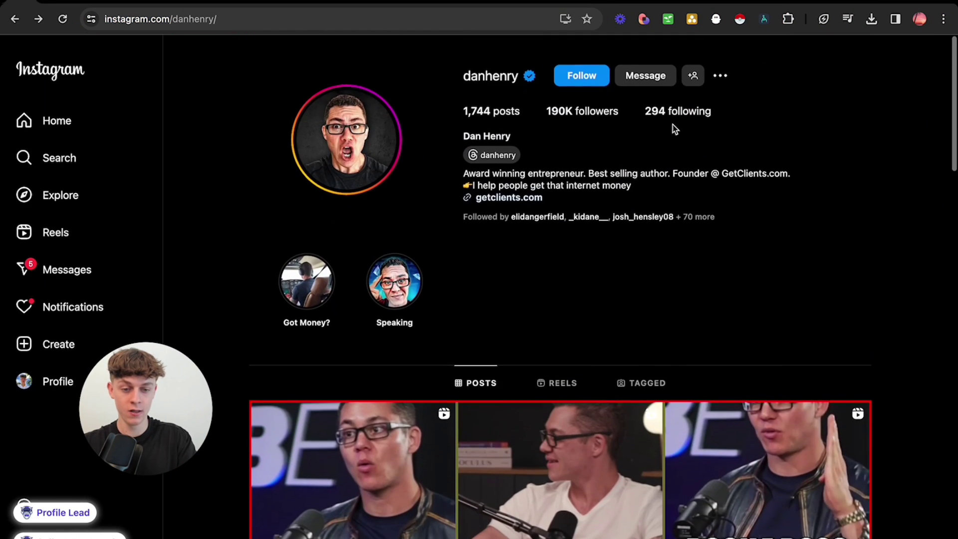
click(663, 107)
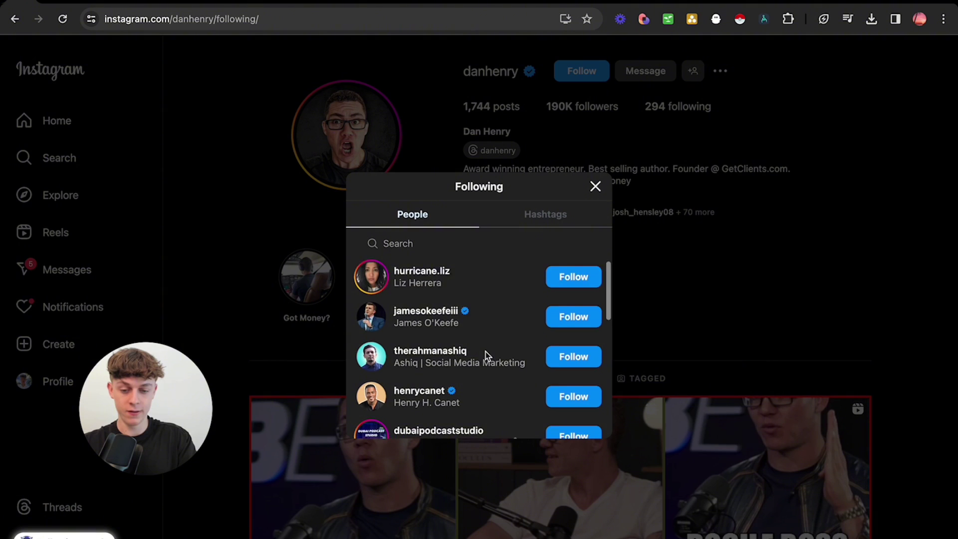
scroll(487, 355, down, 1)
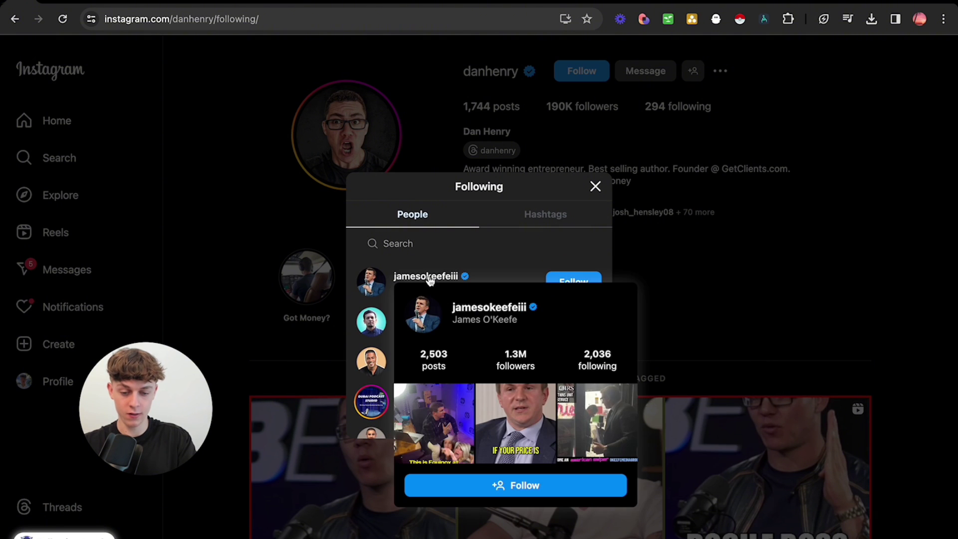
scroll(509, 270, down, 1)
mouse_move(421, 328)
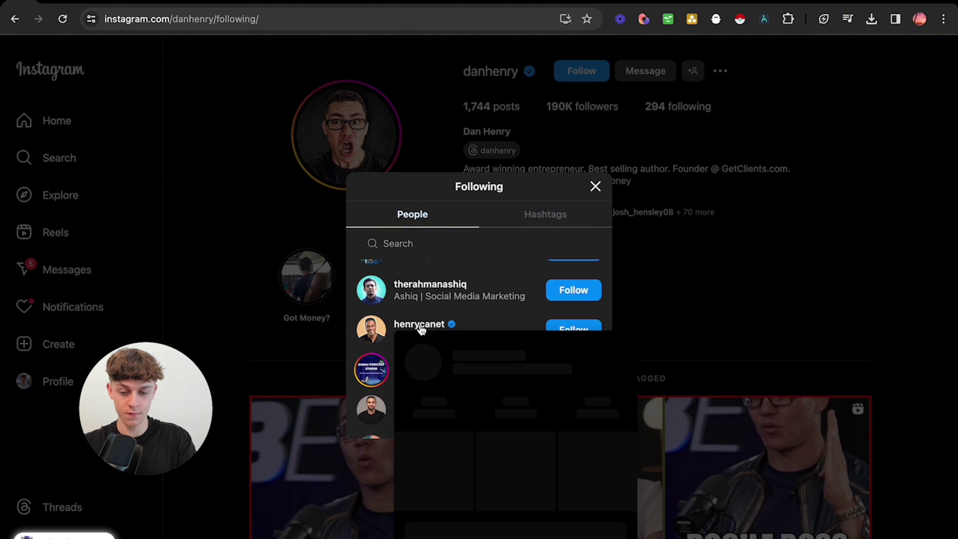
scroll(498, 370, down, 6)
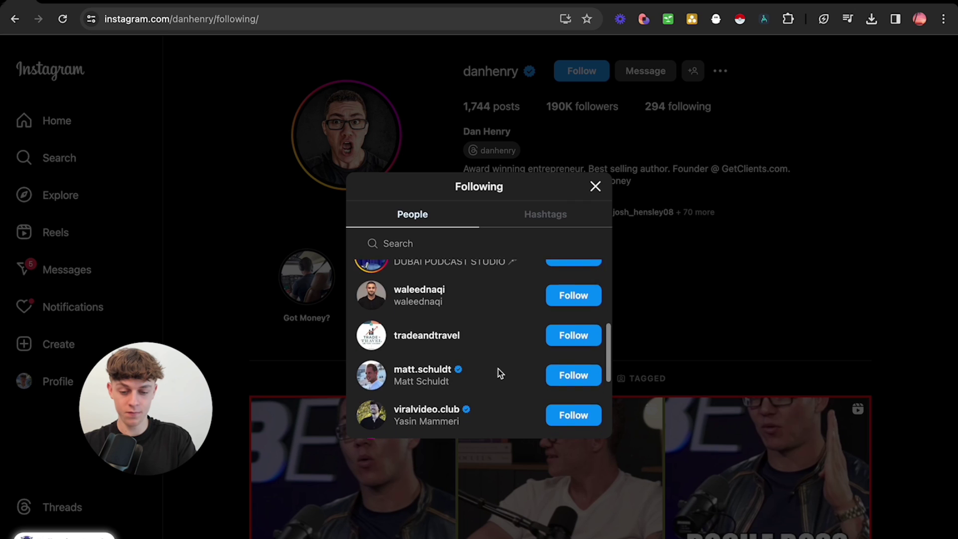
scroll(498, 369, down, 8)
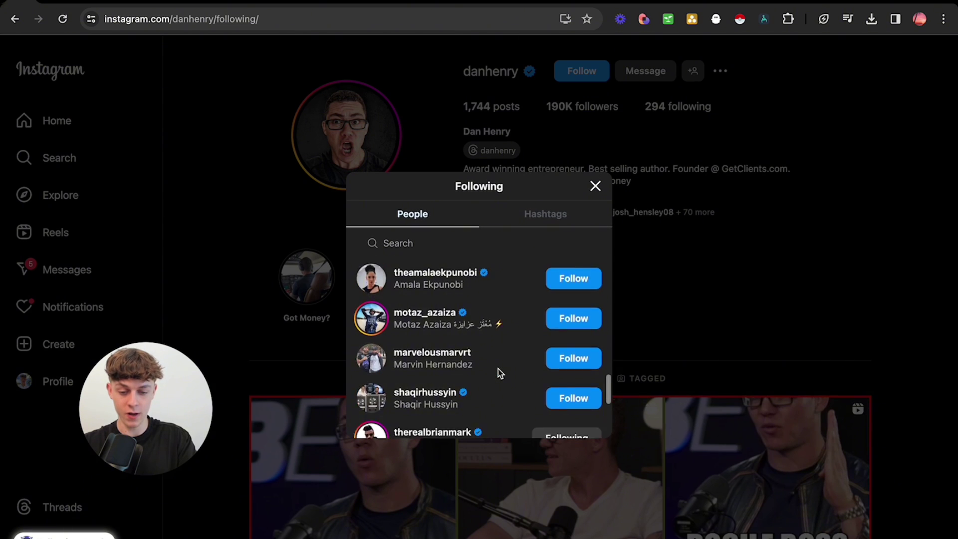
scroll(497, 369, up, 6)
scroll(497, 369, up, 3)
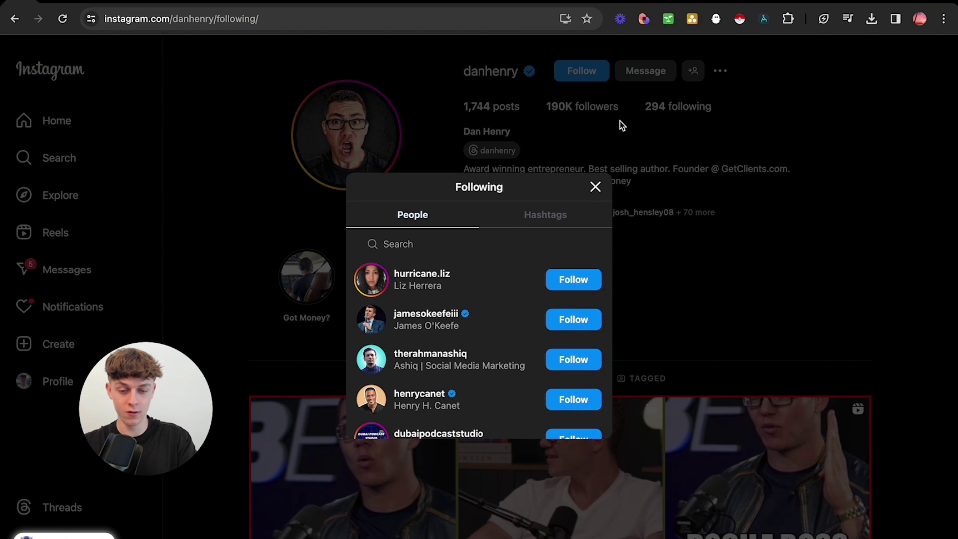
Scrape the Following list with Instant Data Scraper and delete the follow-status '_ap3a 2' column.
click(739, 20)
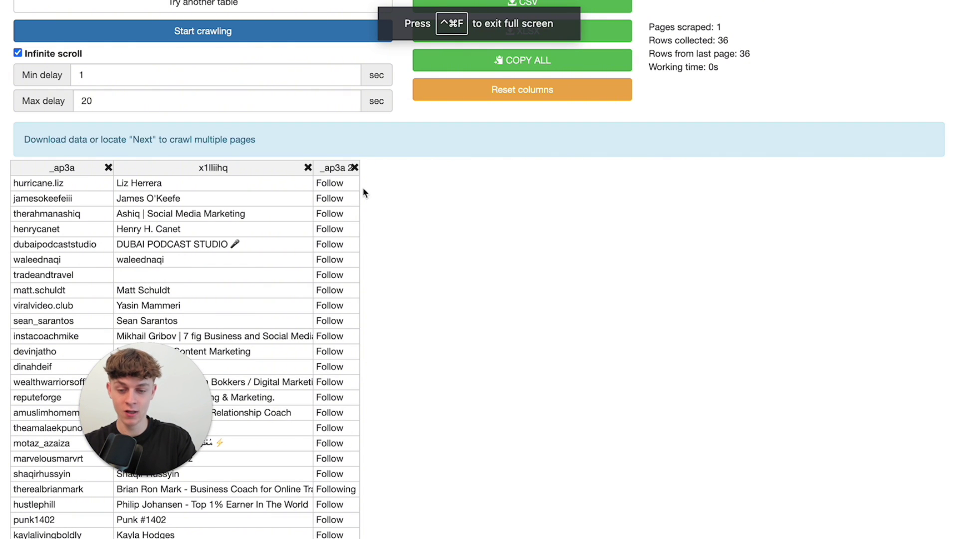
click(354, 168)
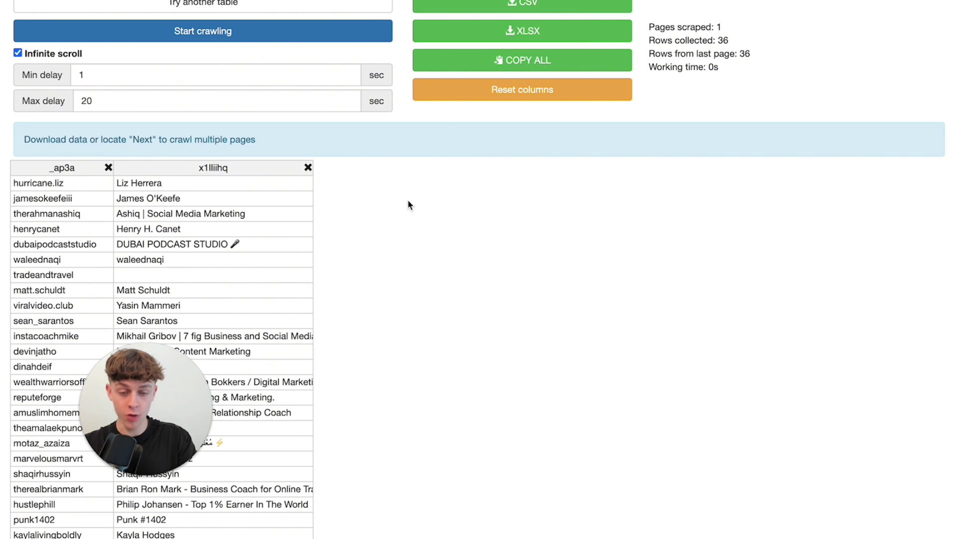
scroll(465, 264, down, 5)
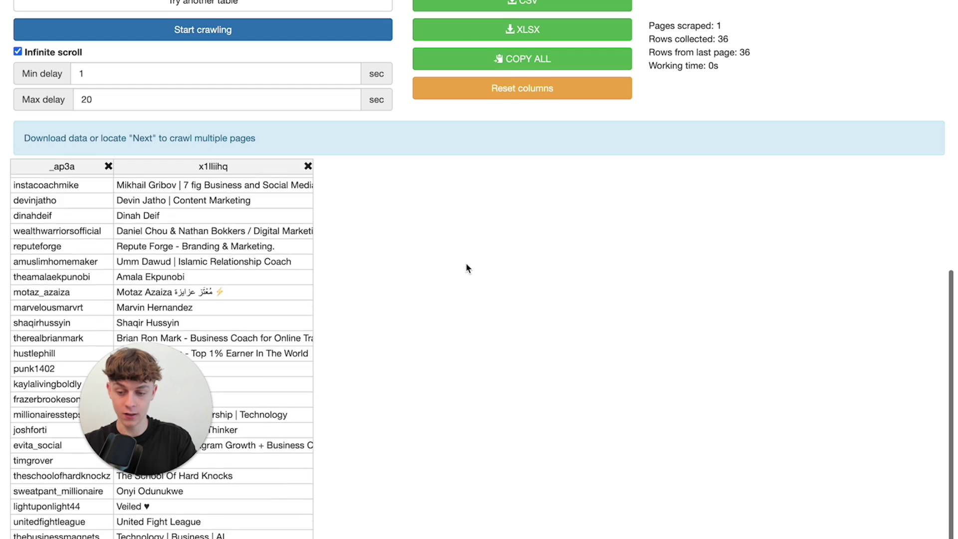
scroll(148, 241, up, 5)
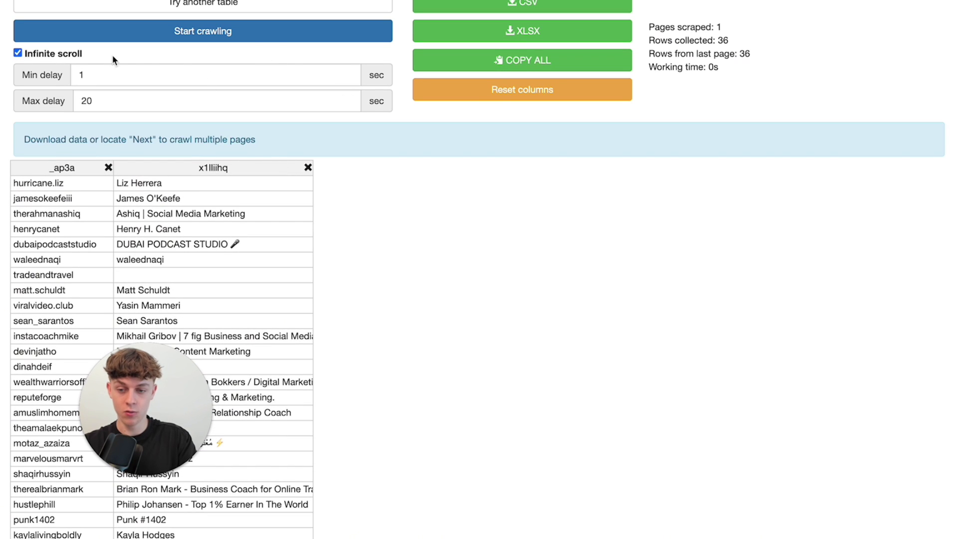
scroll(448, 220, down, 5)
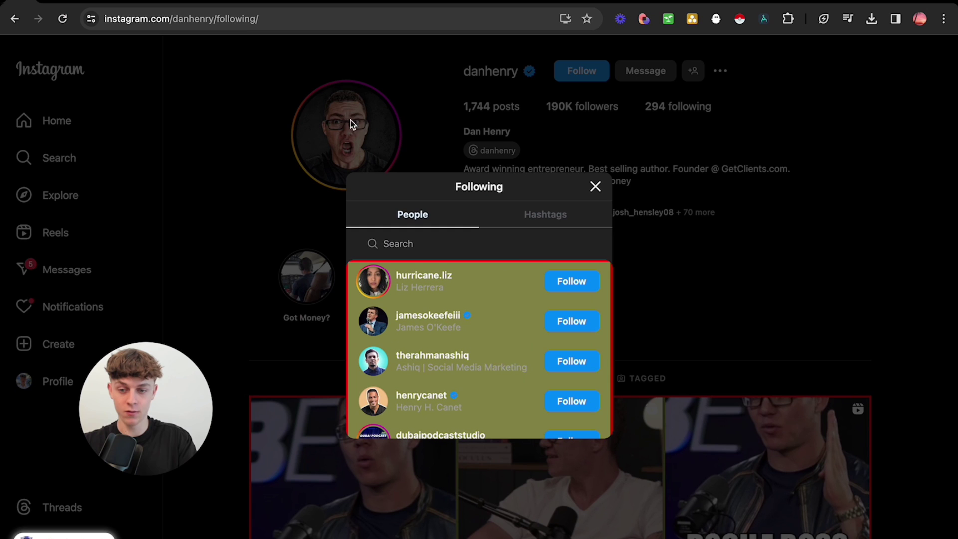
Bring up the IG Leads spreadsheet and look over the lead rows A2:C12 under the 'name' header.
click(73, 4)
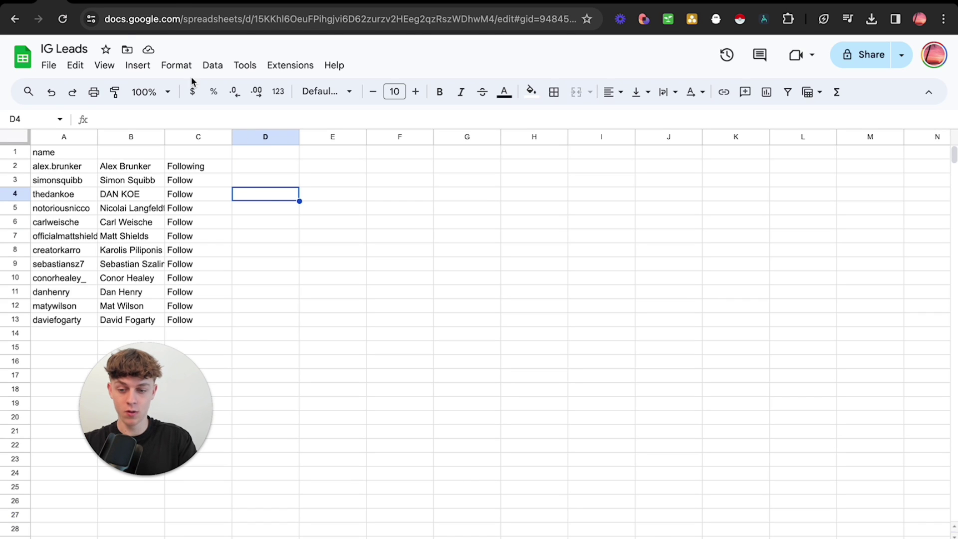
click(50, 153)
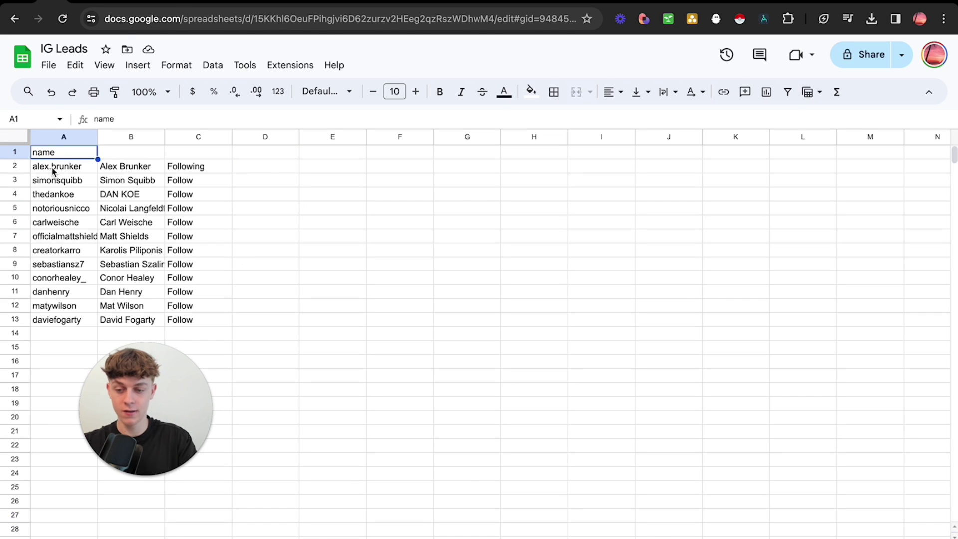
drag(53, 166, 214, 320)
click(282, 318)
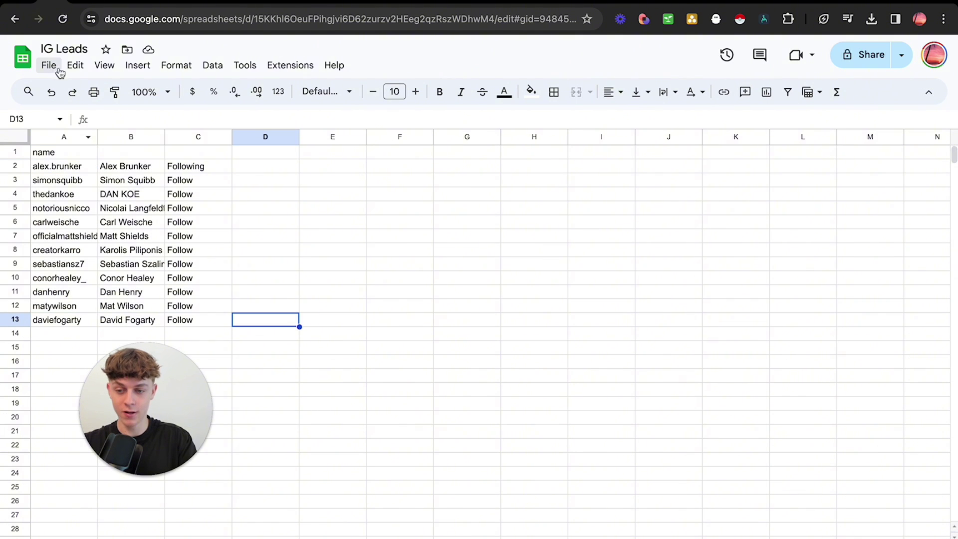
Replace the Profiles to DM list with leads imported from 'IG Leads - instagram (1).csv'.
mouse_move(439, 534)
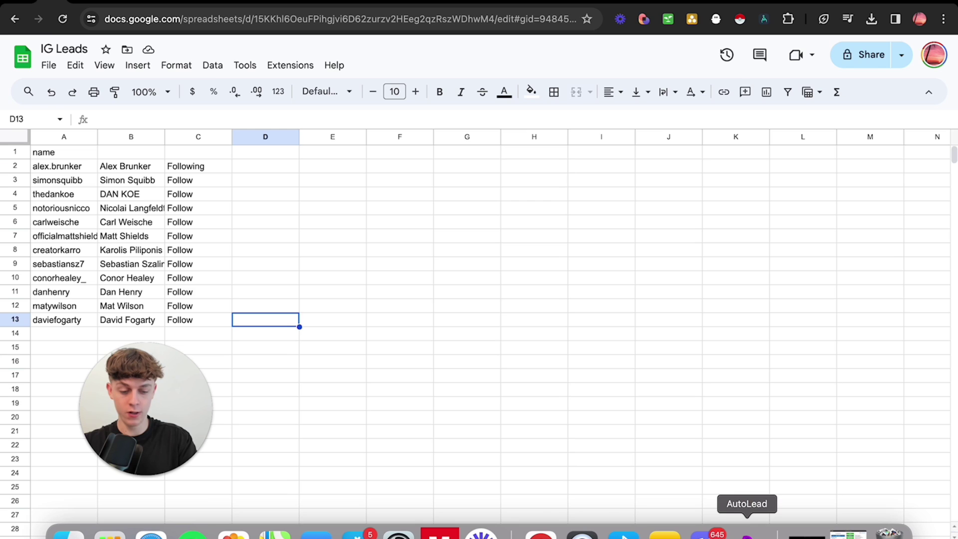
click(747, 534)
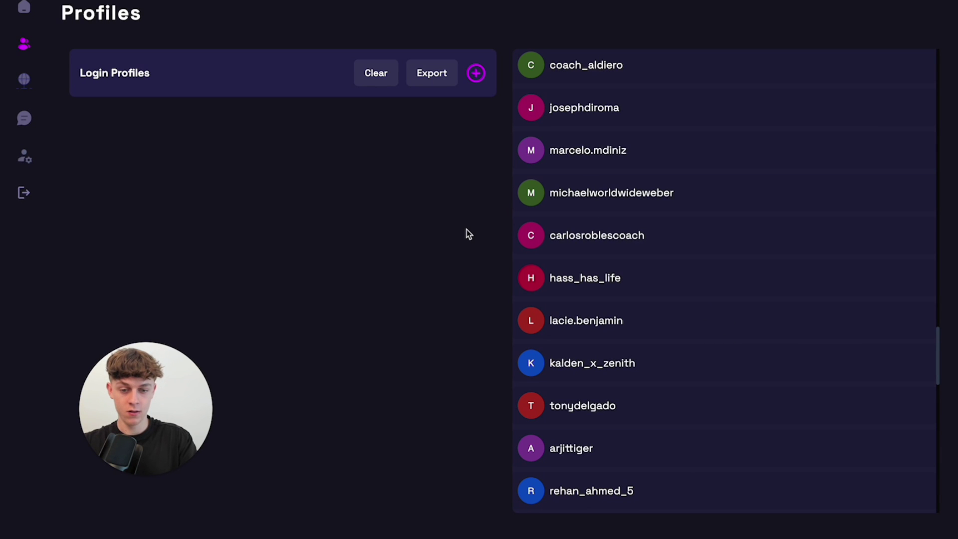
scroll(691, 238, up, 15)
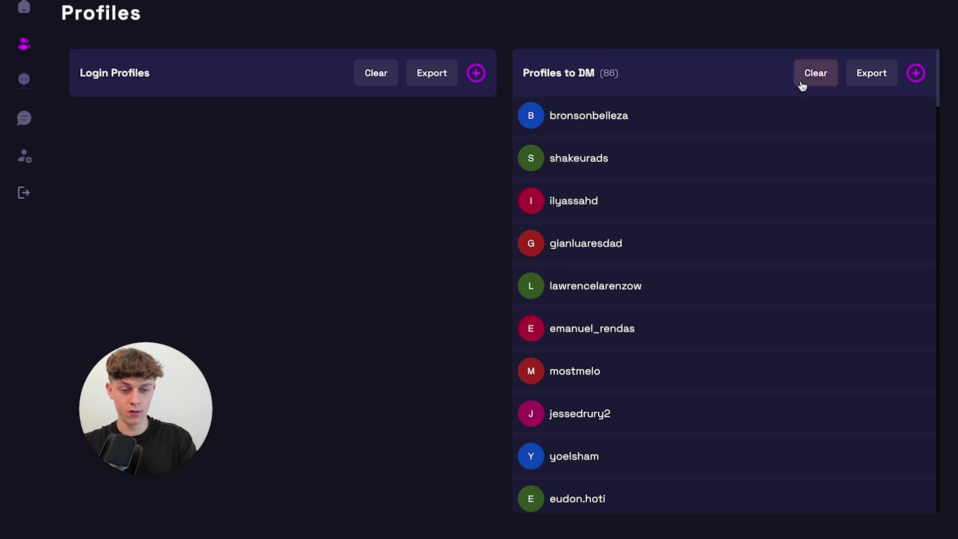
click(805, 81)
click(919, 74)
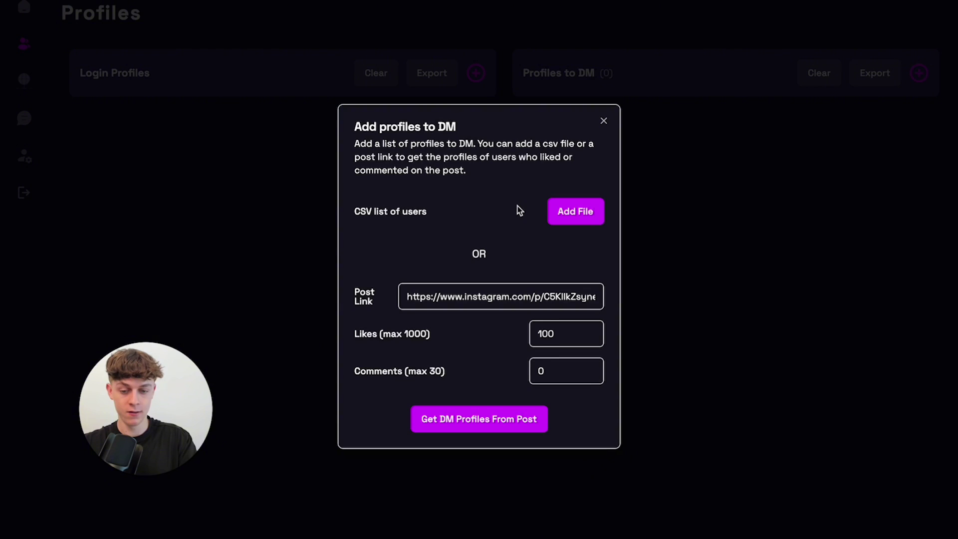
click(575, 211)
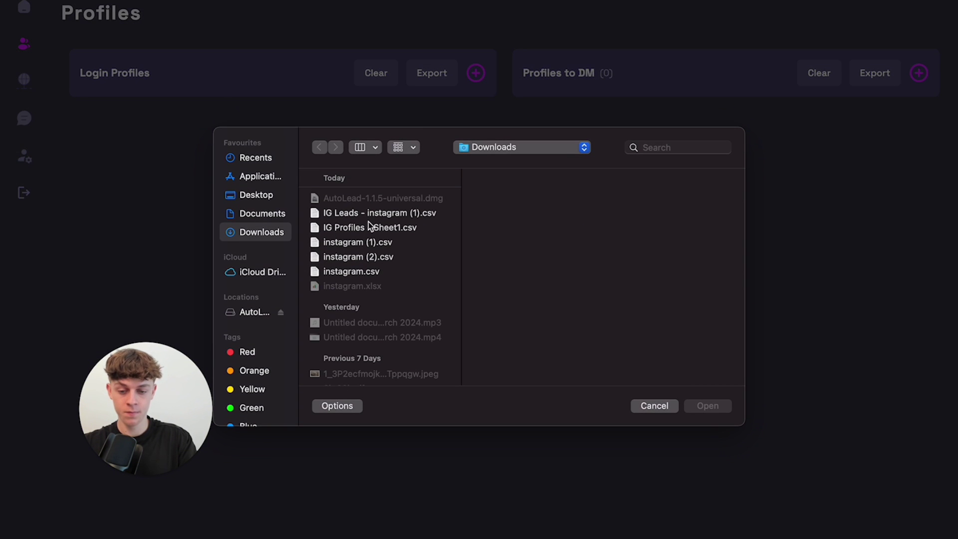
click(367, 214)
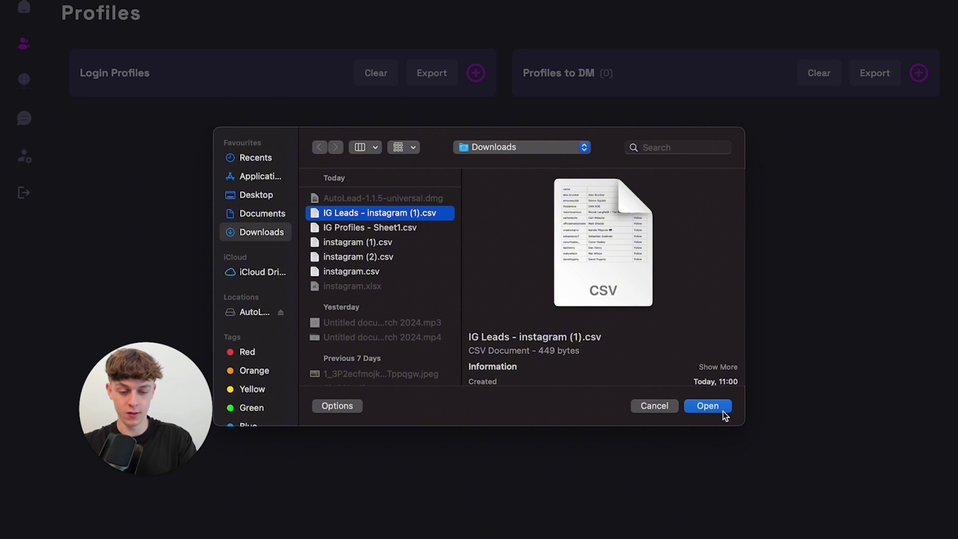
click(707, 406)
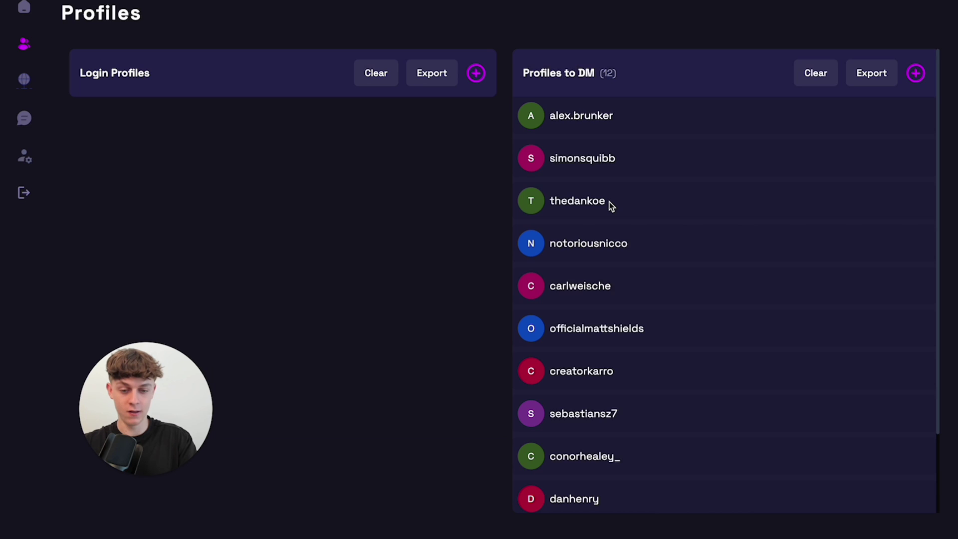
scroll(609, 201, down, 1)
scroll(609, 201, up, 1)
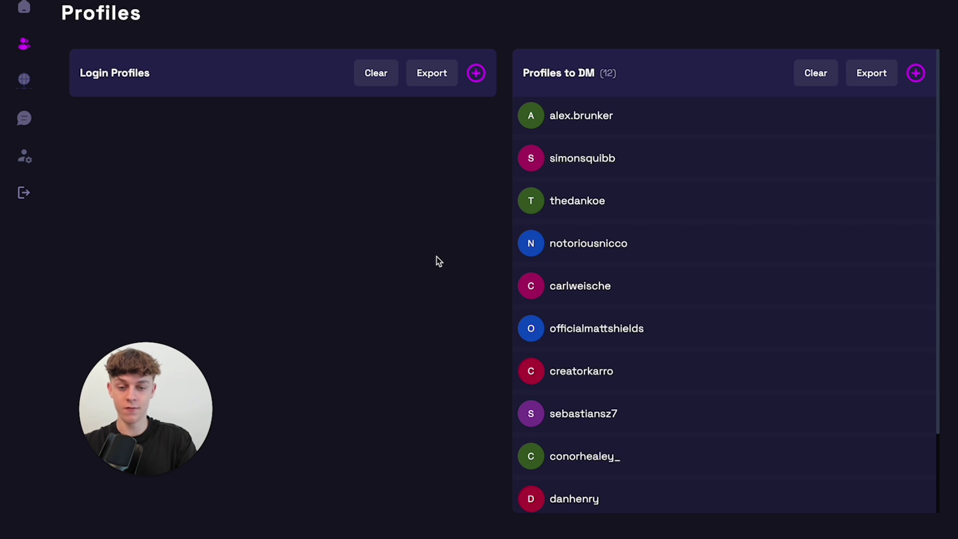
Import the Instagram login profile from 'IG Profiles - Sheet1.csv' in Downloads.
click(476, 72)
click(353, 227)
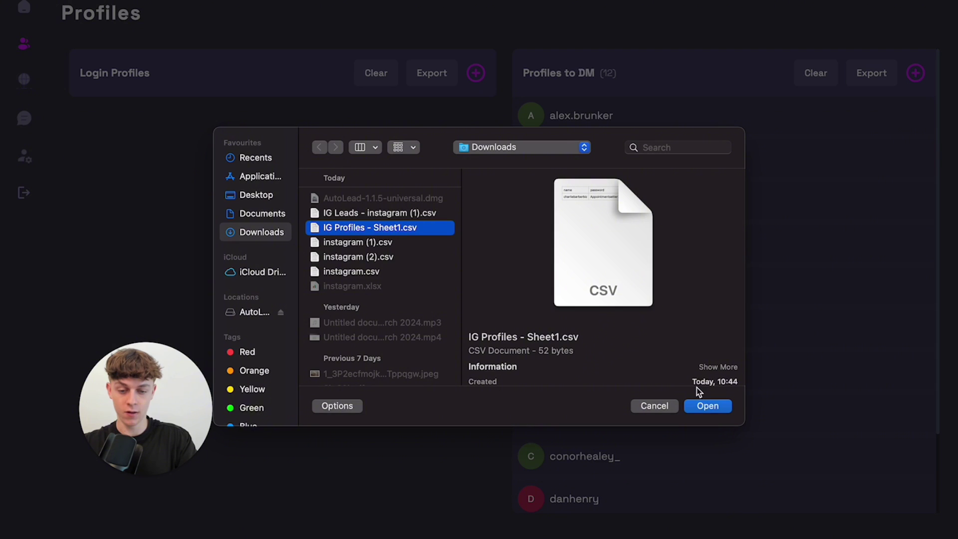
click(716, 406)
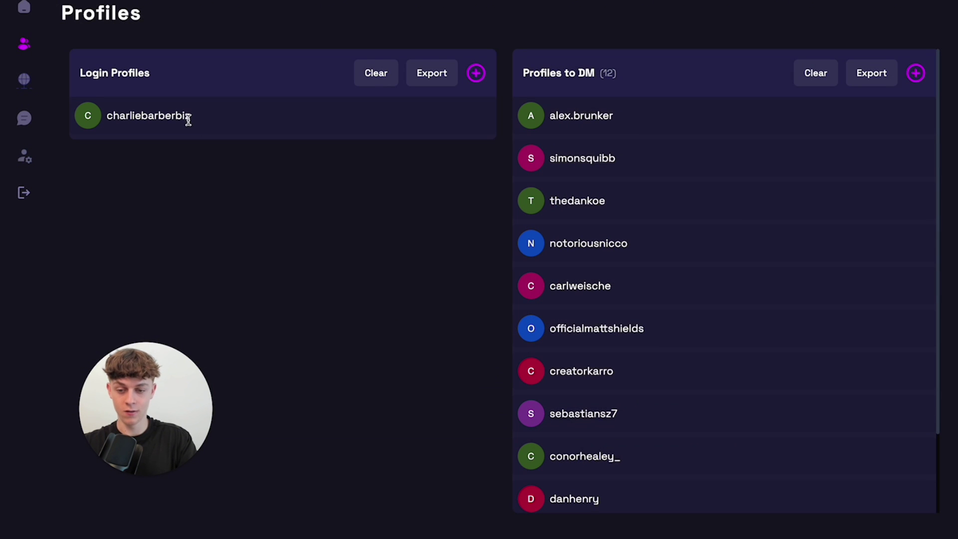
drag(194, 117, 109, 116)
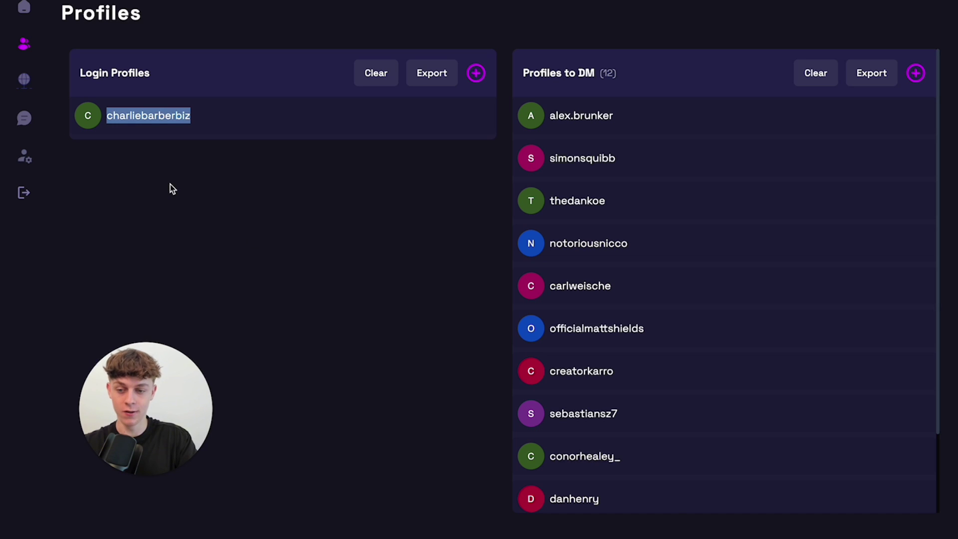
click(25, 120)
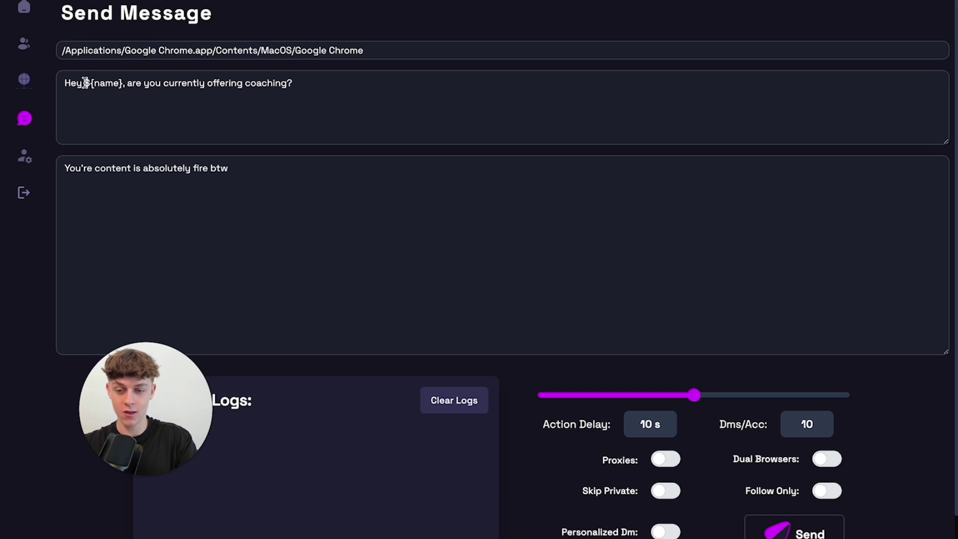
Highlight the ${name} placeholder in the opening coaching message.
drag(84, 82, 125, 83)
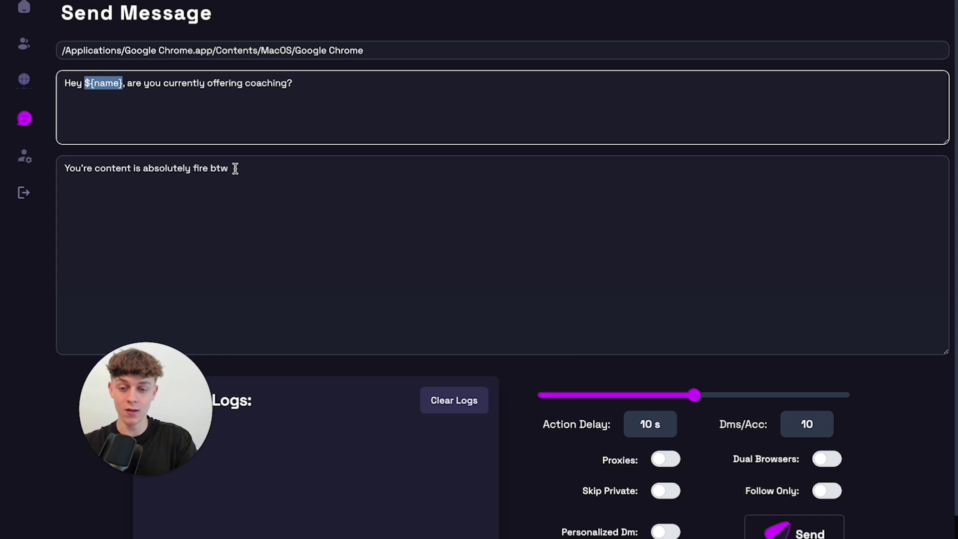
click(295, 152)
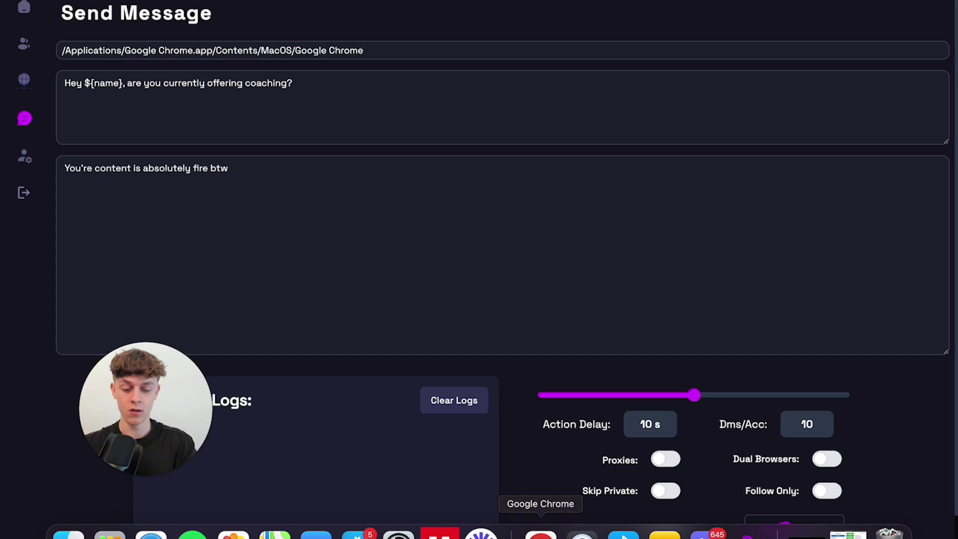
click(540, 533)
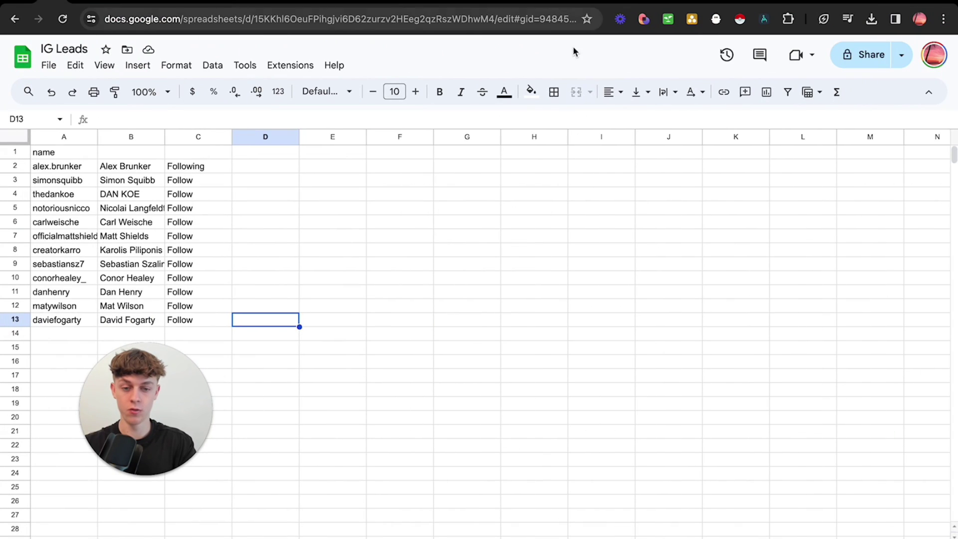
click(389, 2)
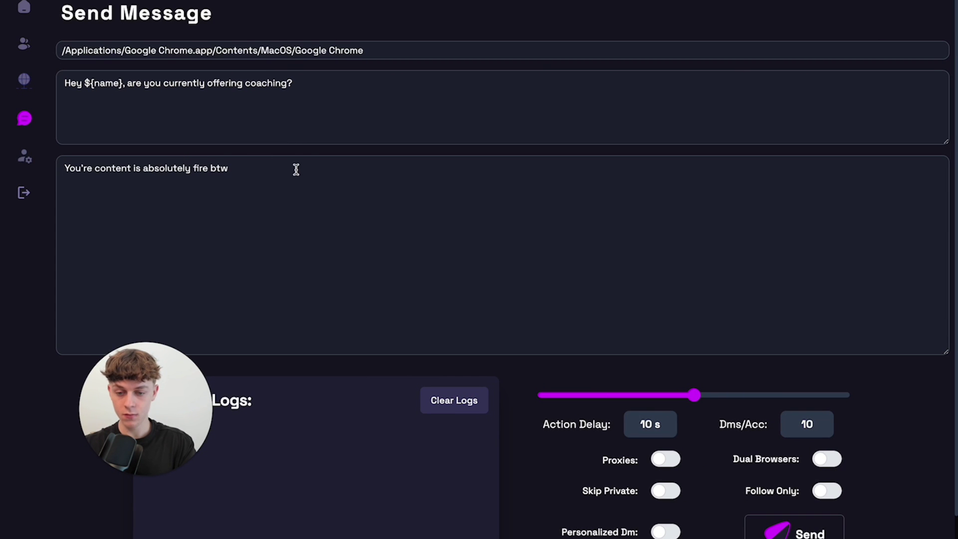
Flip the Proxies toggle on and back off so proxies stay disabled.
scroll(457, 265, down, 3)
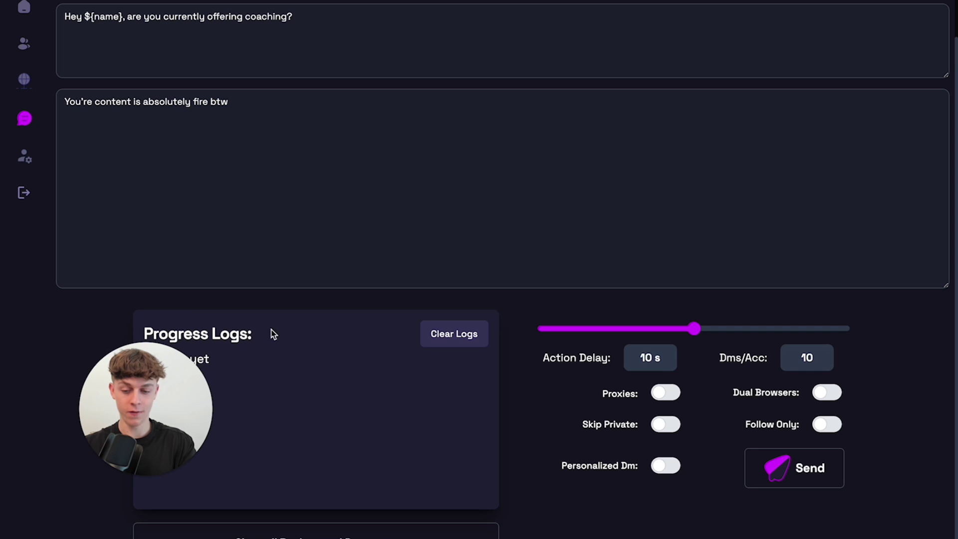
click(670, 397)
click(671, 396)
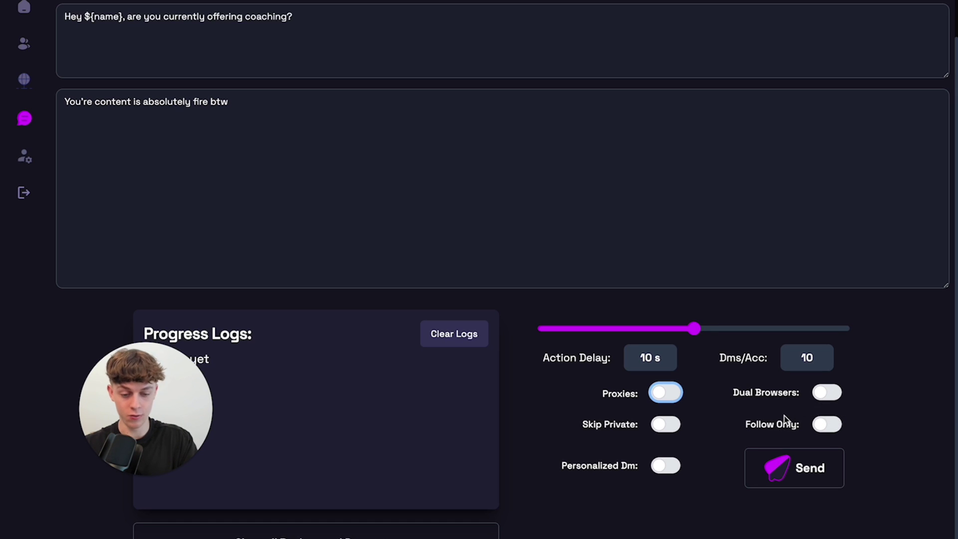
Switch on the Personalized Dm toggle in the Send Message settings.
click(667, 467)
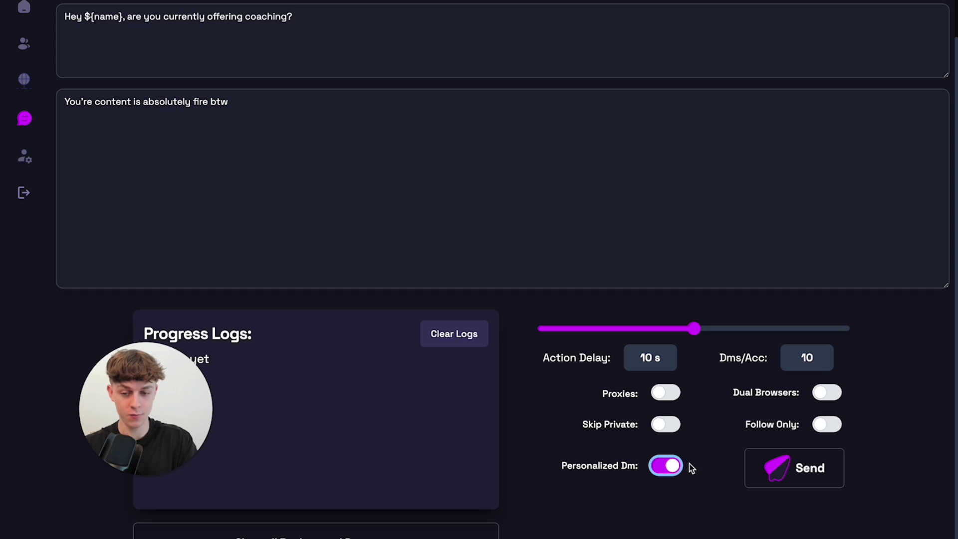
scroll(370, 149, up, 3)
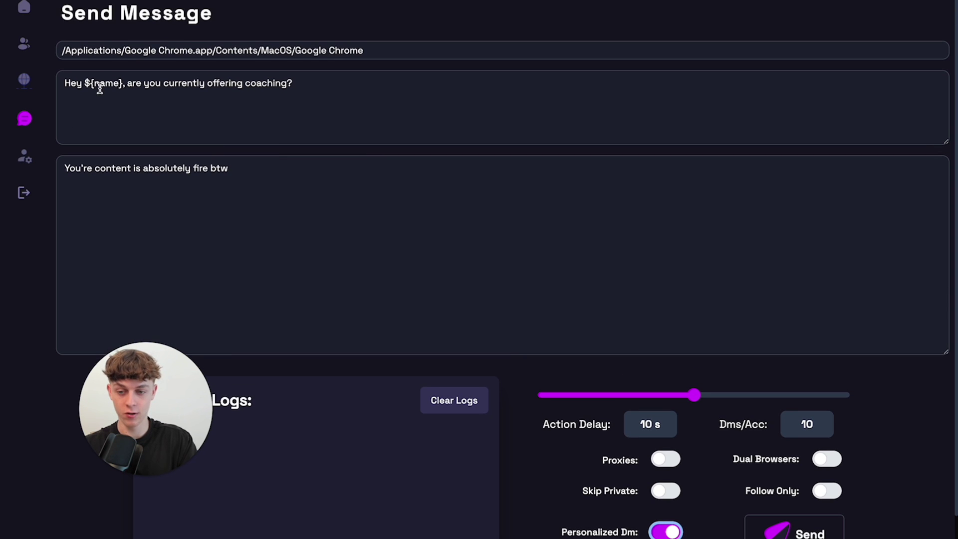
scroll(631, 471, down, 3)
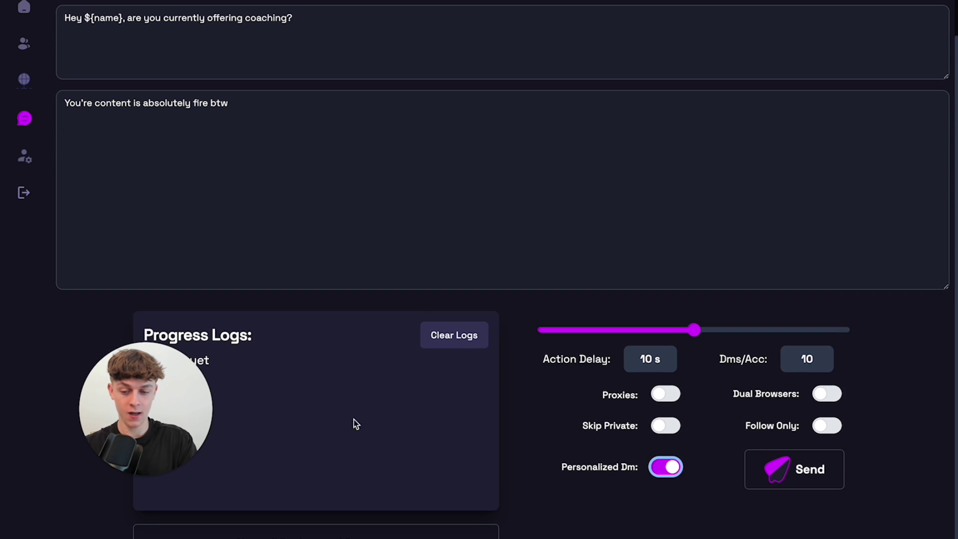
drag(173, 393, 333, 383)
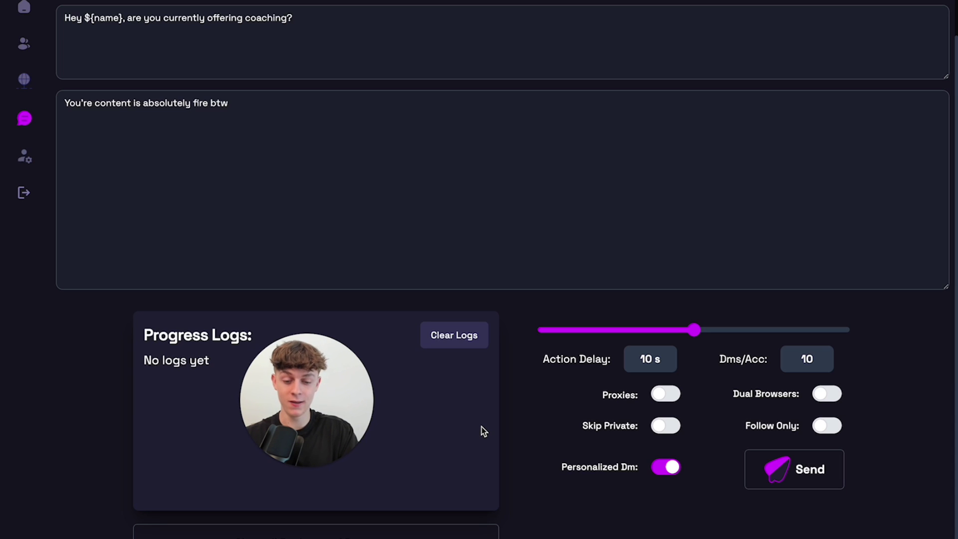
Check the loaded profiles, then bring up Chrome's chrome://version page with the executable path.
scroll(492, 409, up, 3)
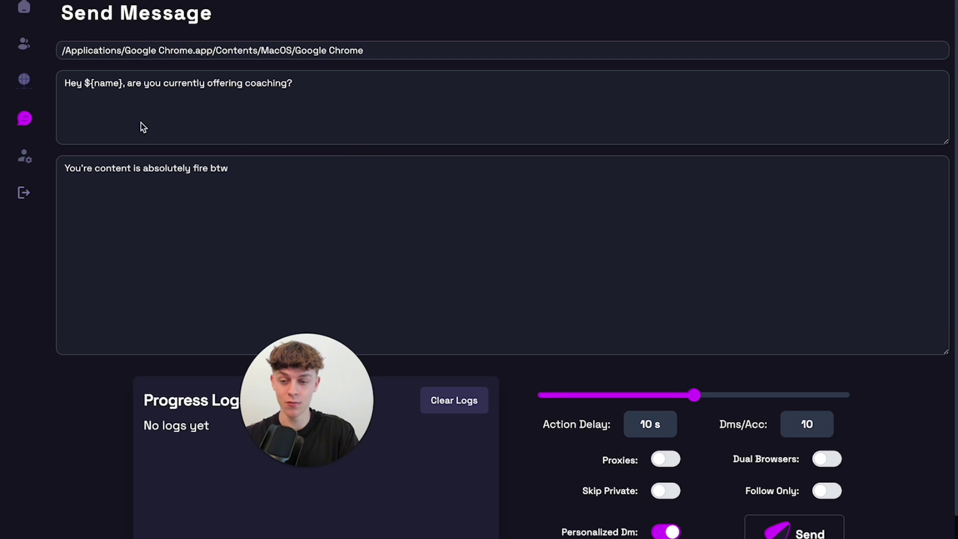
click(23, 44)
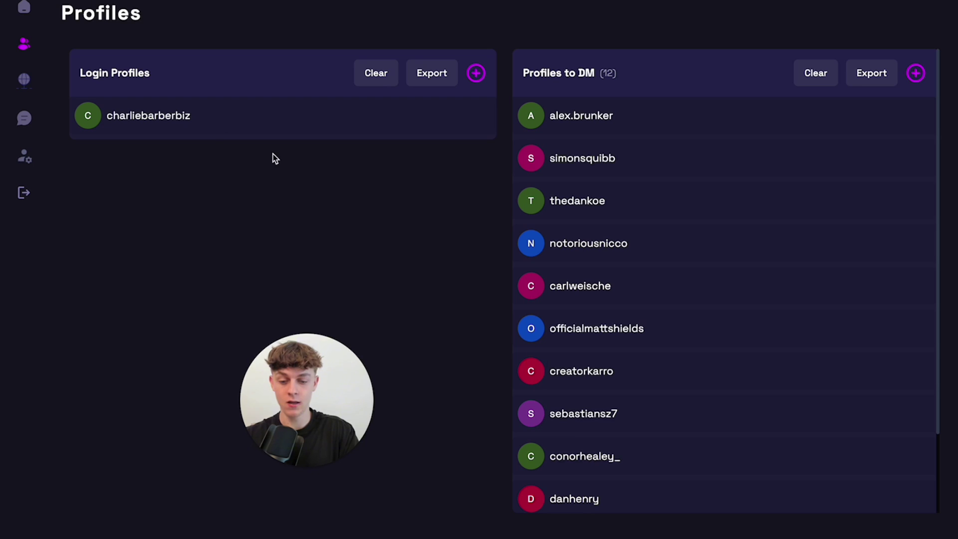
click(535, 527)
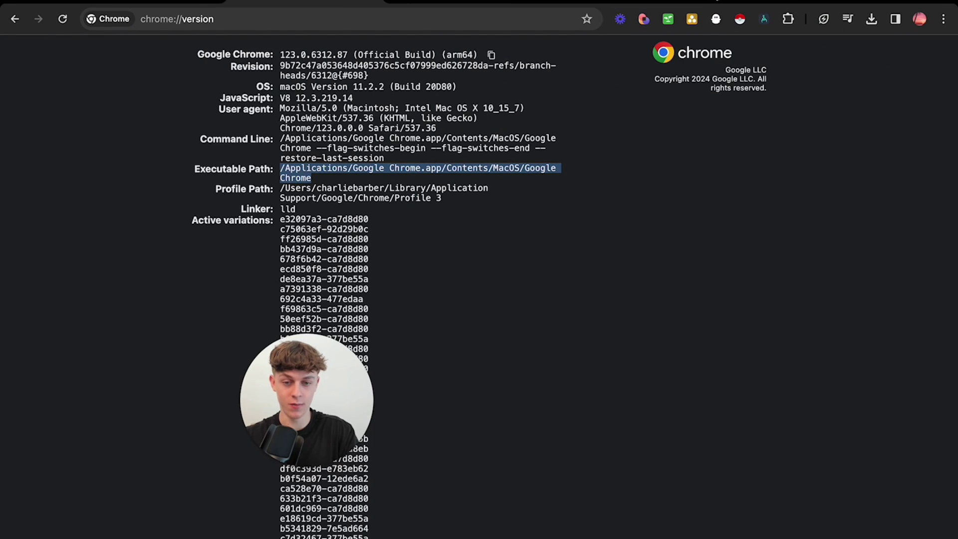
Load z2u.com in a new browser tab.
key(super+t)
text(z2)
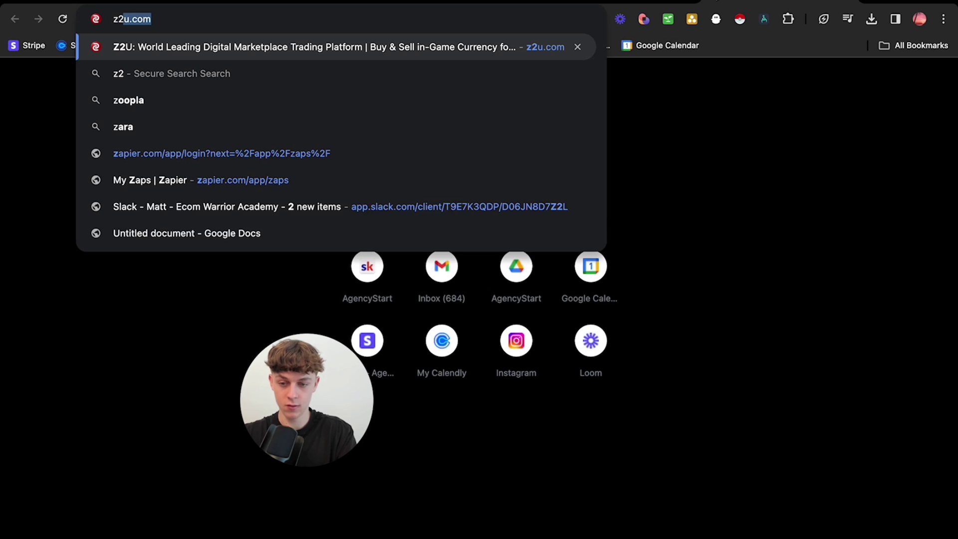
key(Return)
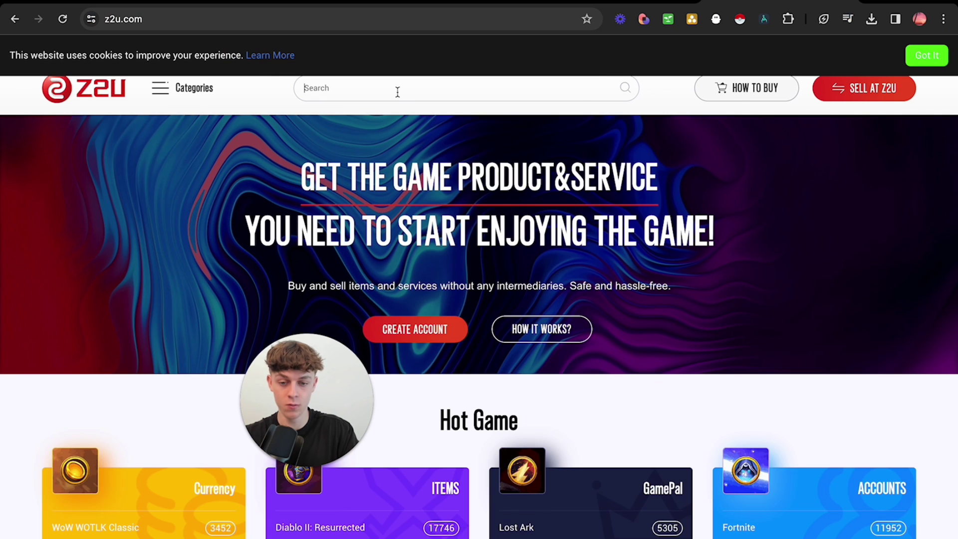
Search Z2U for instagram and browse the Instagram Accounts listings (3451 offers from 1.65 USD).
click(398, 92)
text(instagrm)
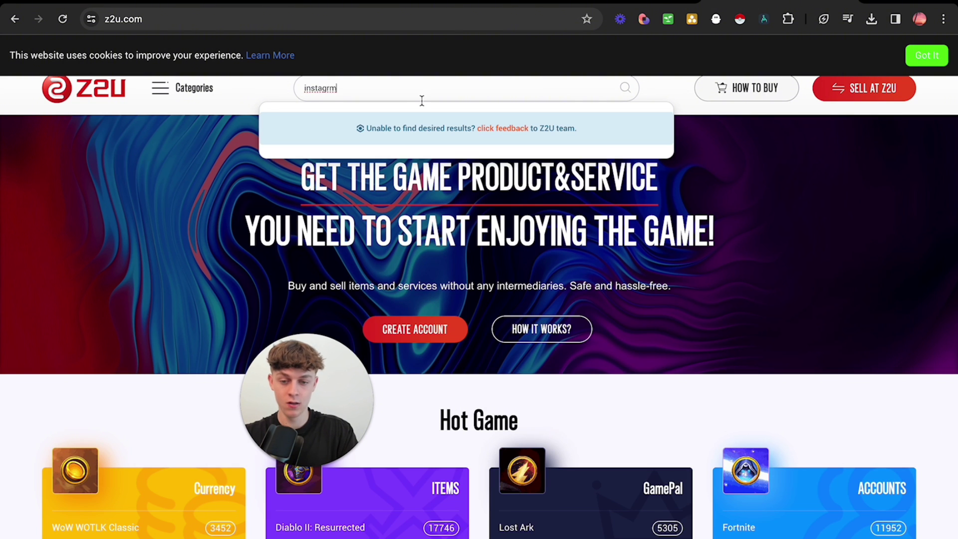
key(BackSpace)
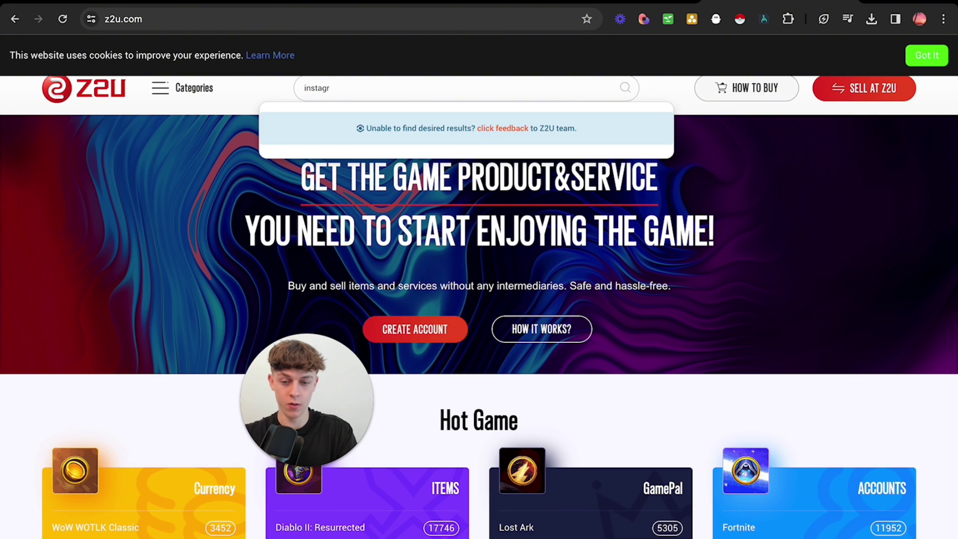
click(367, 144)
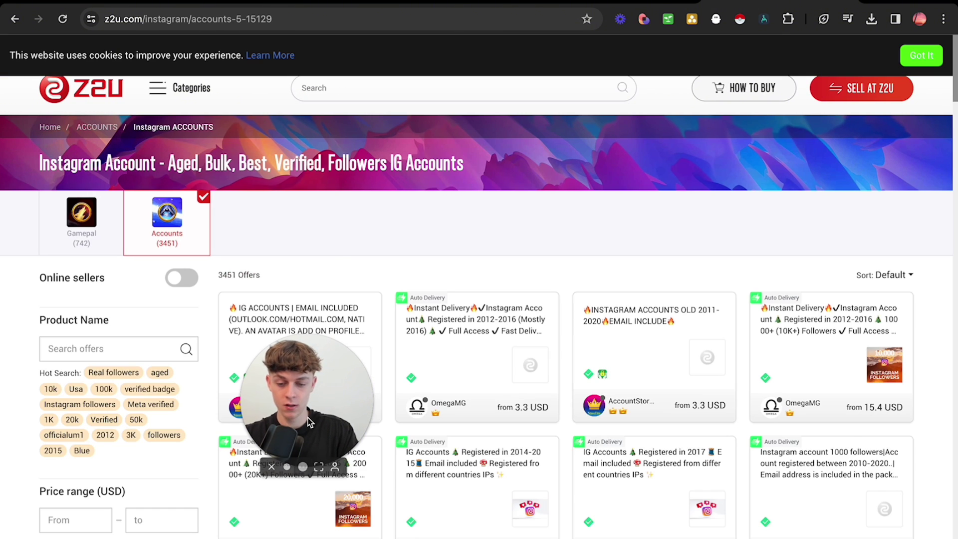
drag(310, 422, 704, 298)
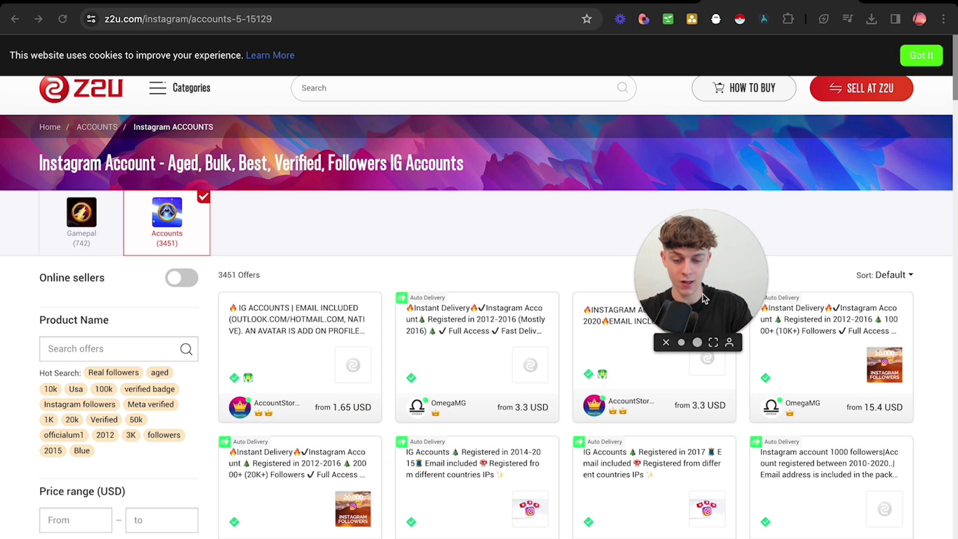
scroll(400, 428, down, 2)
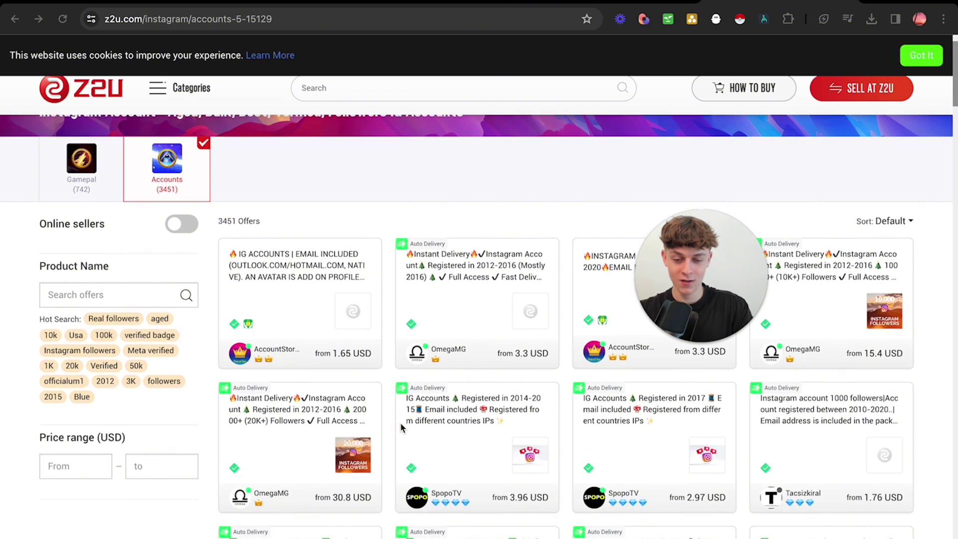
scroll(401, 428, down, 5)
scroll(400, 428, up, 1)
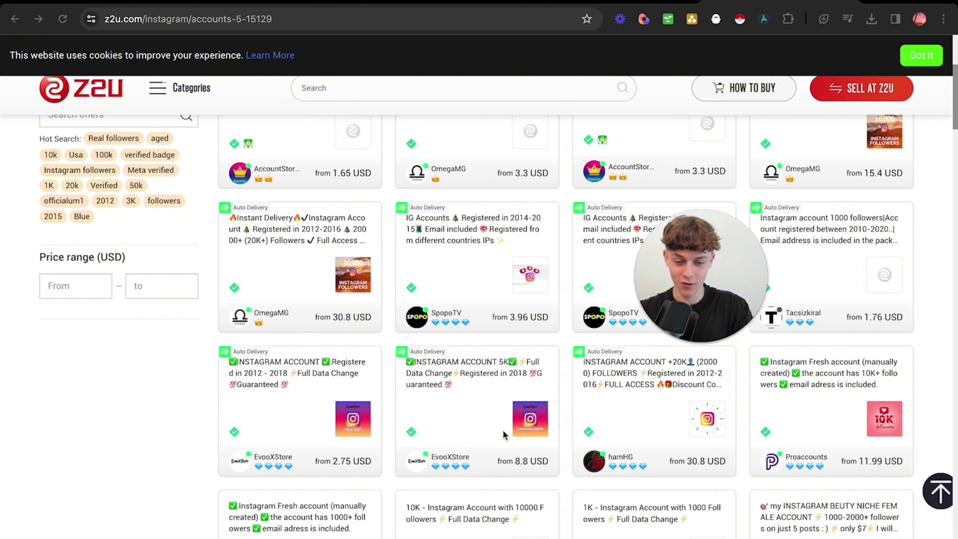
scroll(503, 432, up, 1)
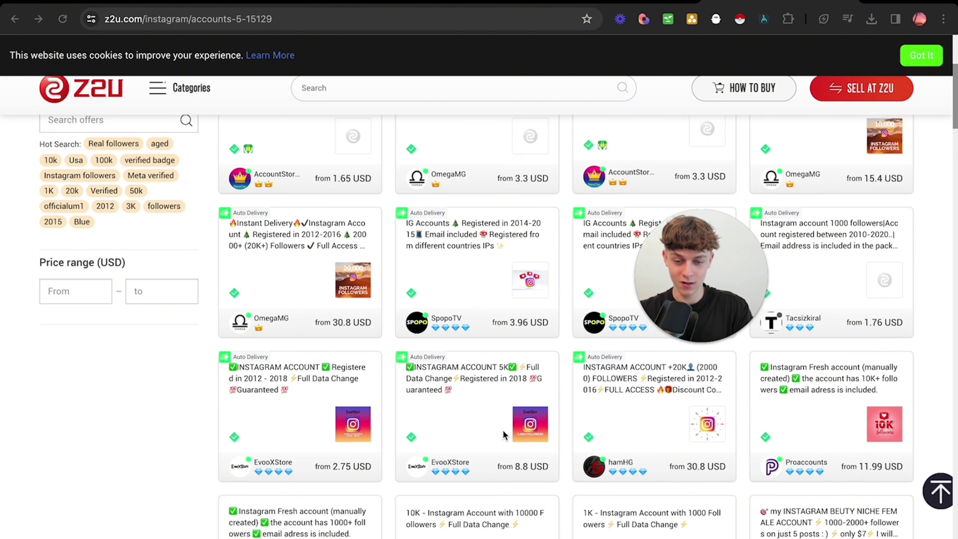
scroll(502, 429, up, 3)
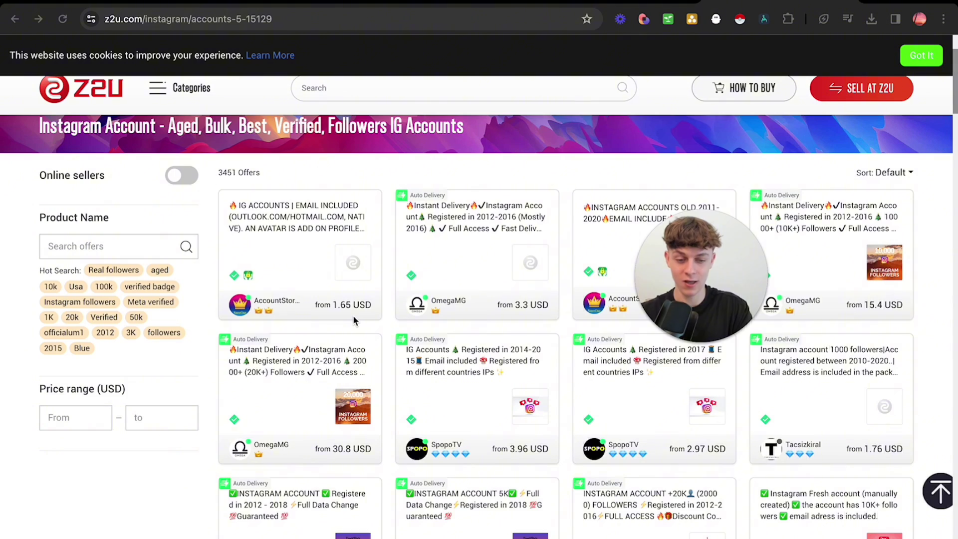
scroll(352, 315, down, 10)
scroll(353, 308, up, 6)
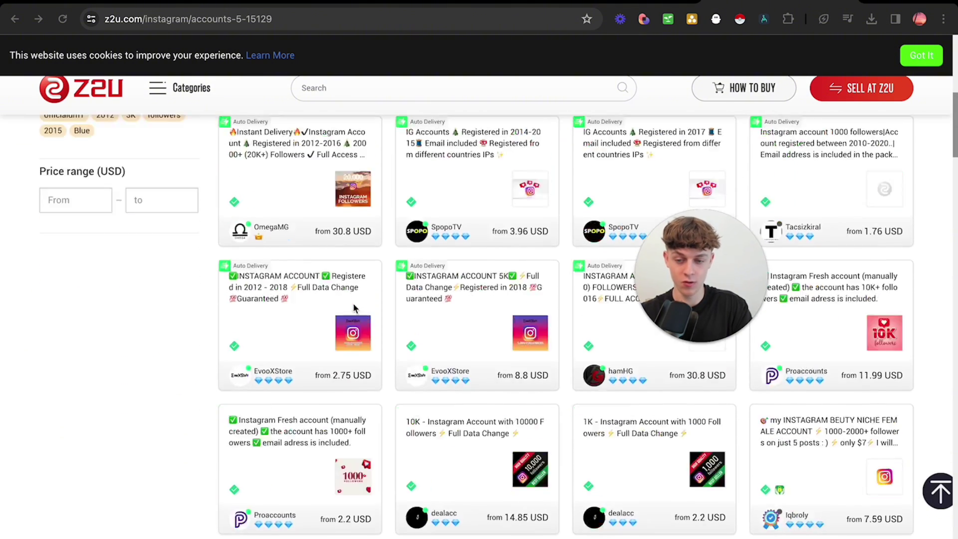
scroll(353, 308, up, 6)
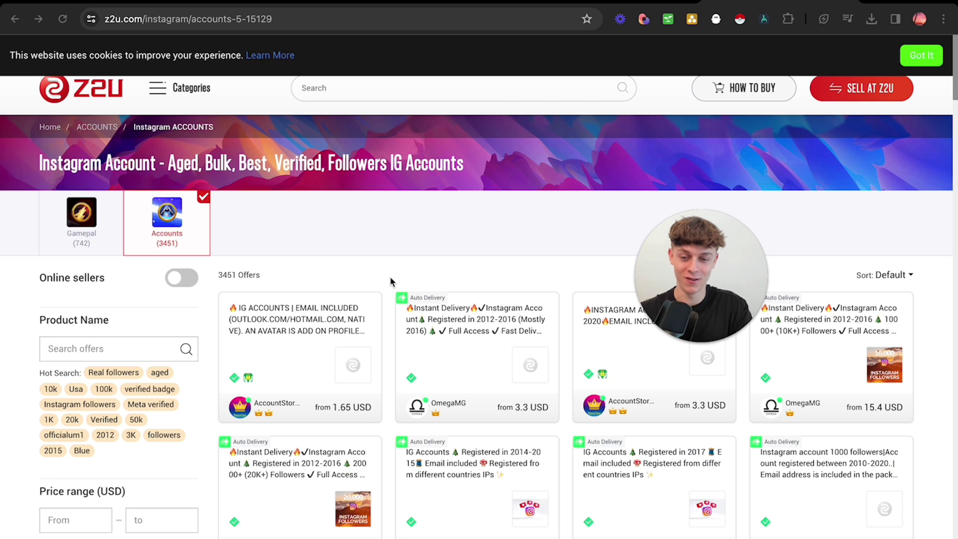
mouse_move(551, 533)
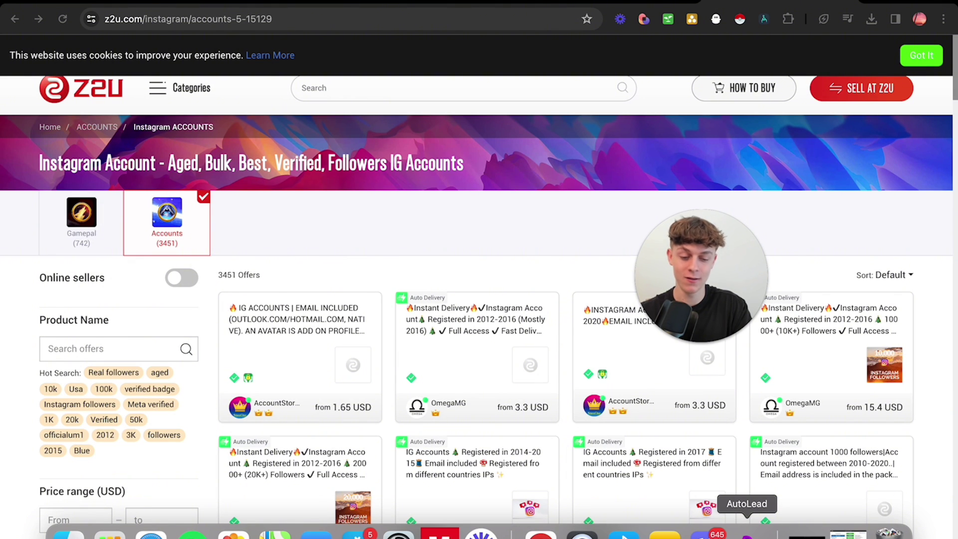
click(747, 532)
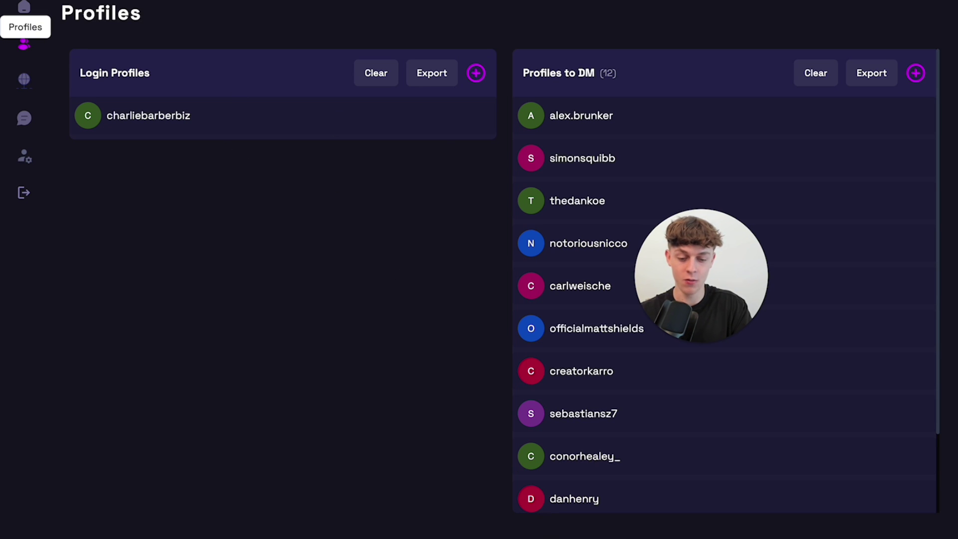
mouse_move(579, 536)
click(541, 534)
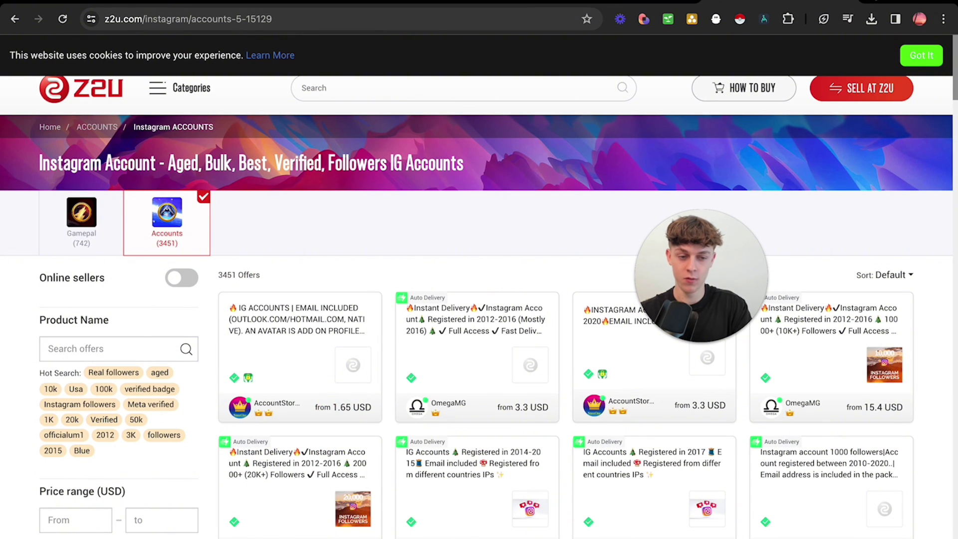
Load the autoleads home page in a new tab and go through Start For Free to Log In.
key(super+t)
text(autolea)
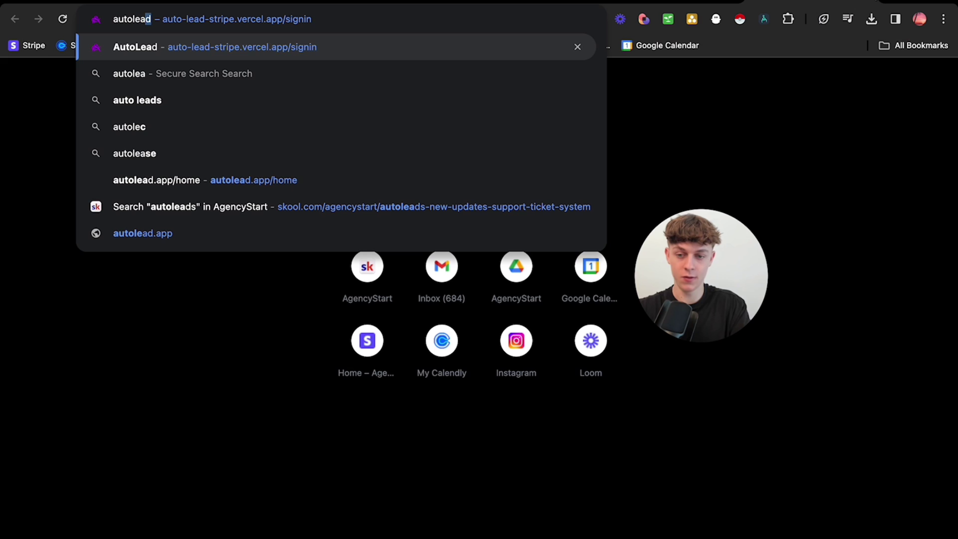
text(ds)
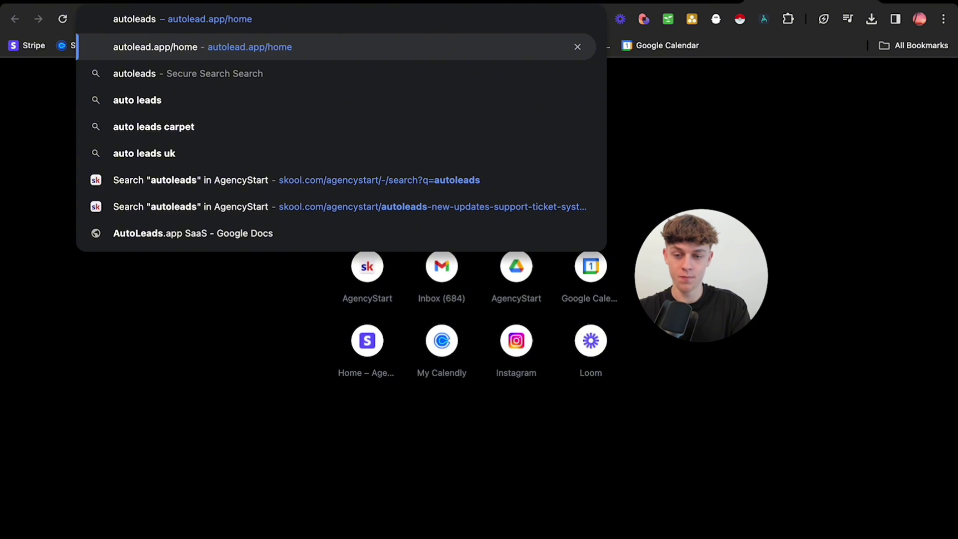
key(Return)
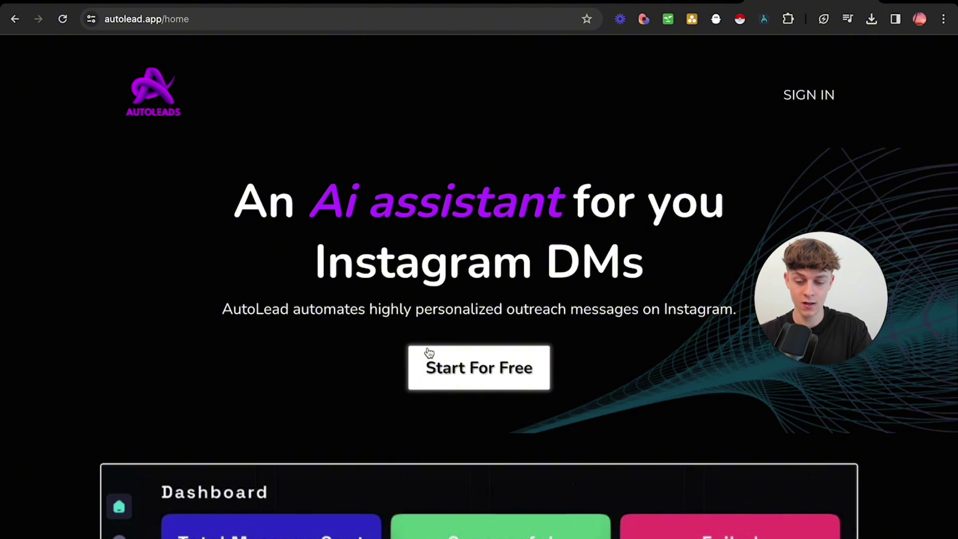
scroll(428, 351, down, 10)
scroll(428, 351, down, 15)
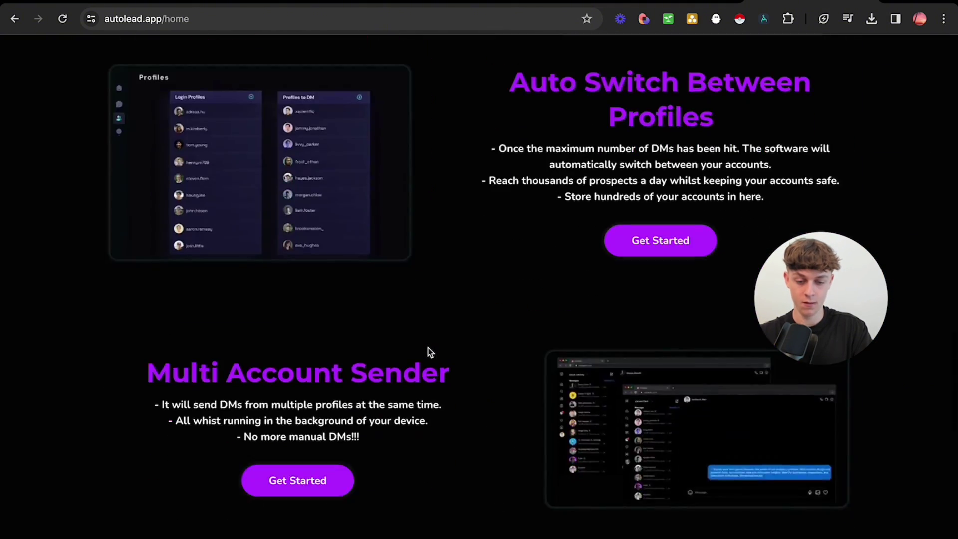
scroll(427, 351, up, 20)
scroll(427, 351, up, 15)
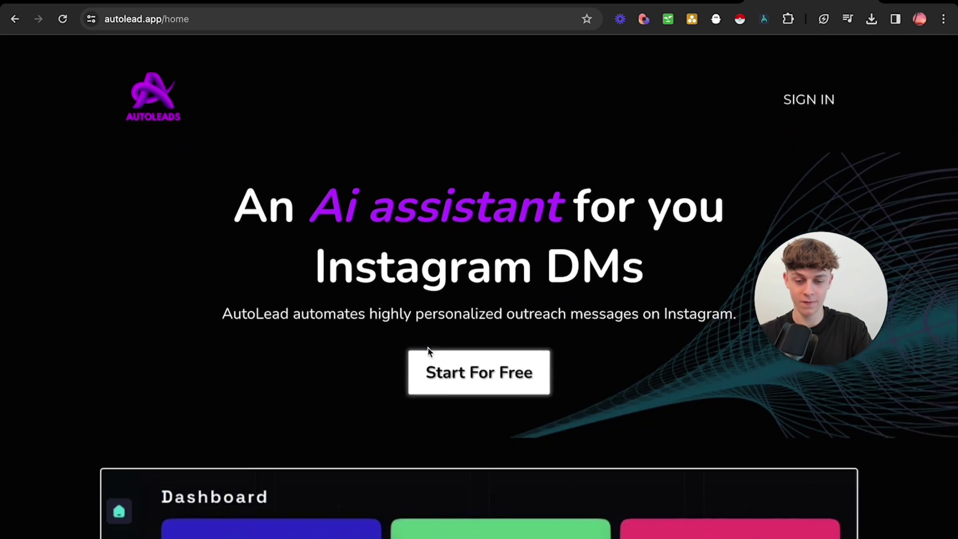
click(480, 374)
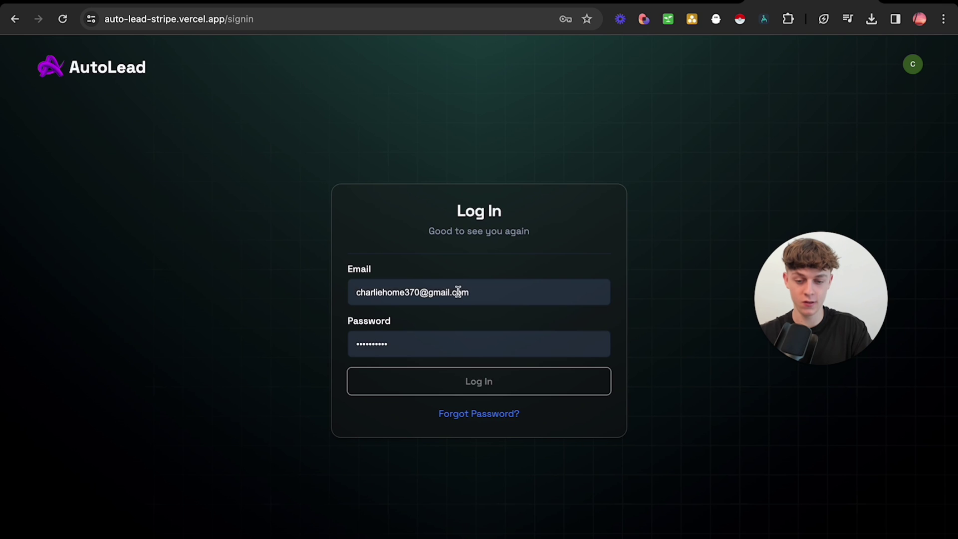
Log in with the autofilled credentials and review the account page's Enterprise plan details.
click(487, 385)
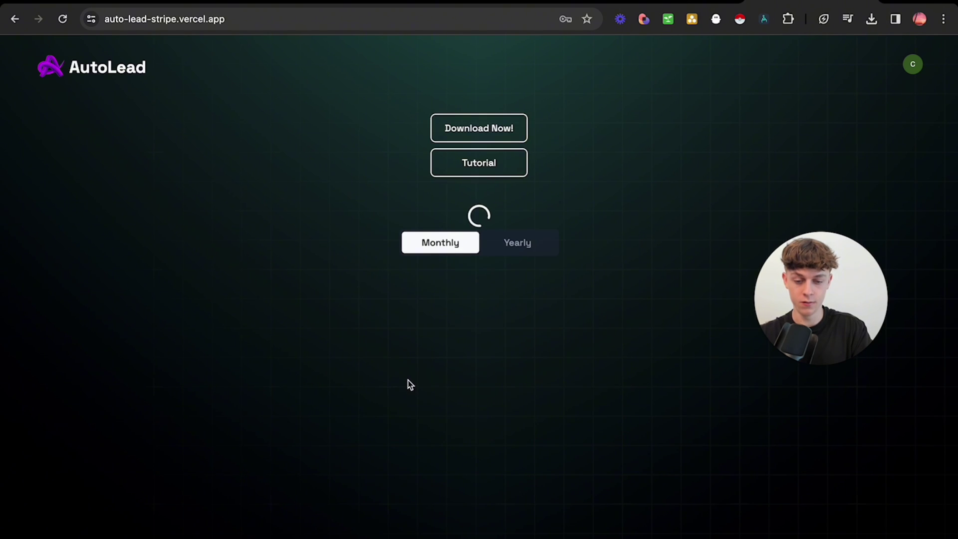
scroll(408, 384, down, 3)
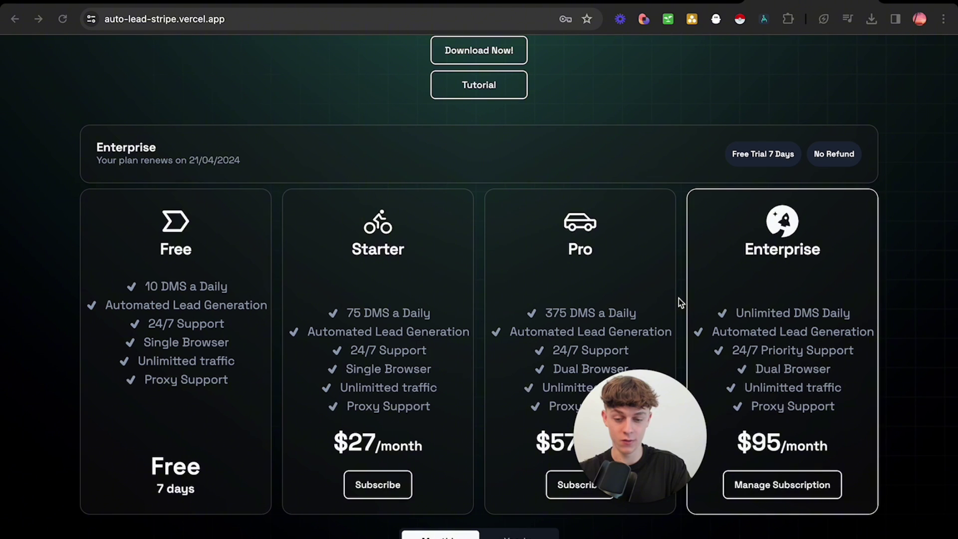
drag(625, 397, 668, 94)
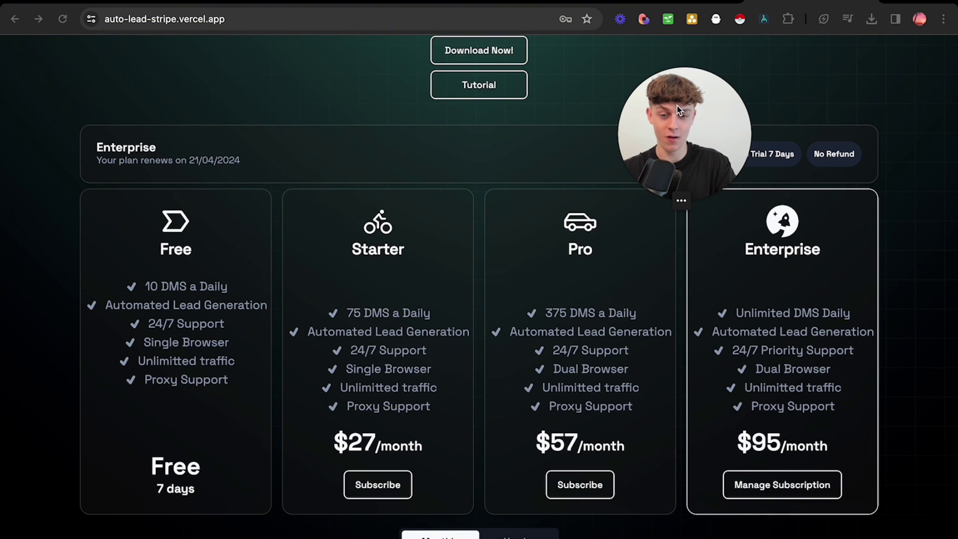
scroll(794, 143, up, 3)
drag(718, 124, 789, 114)
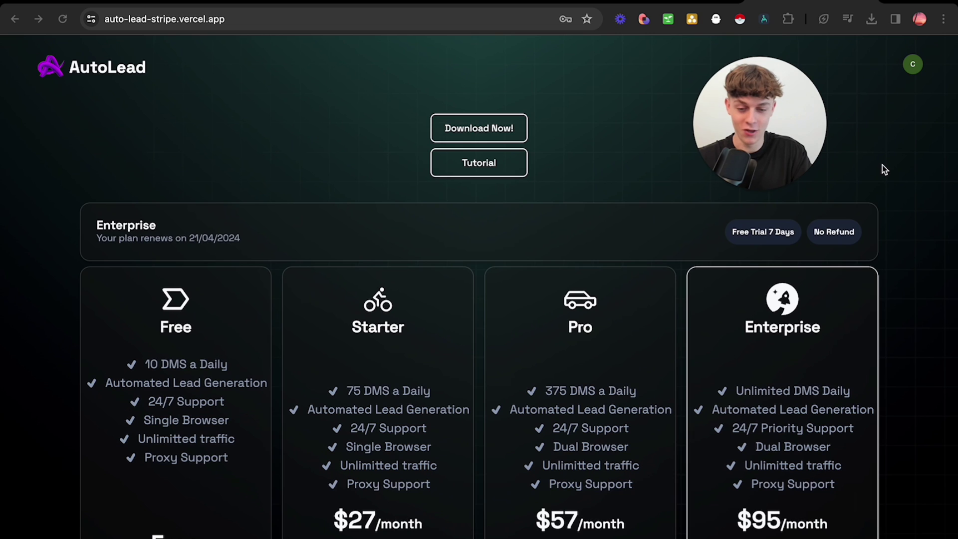
scroll(622, 320, down, 2)
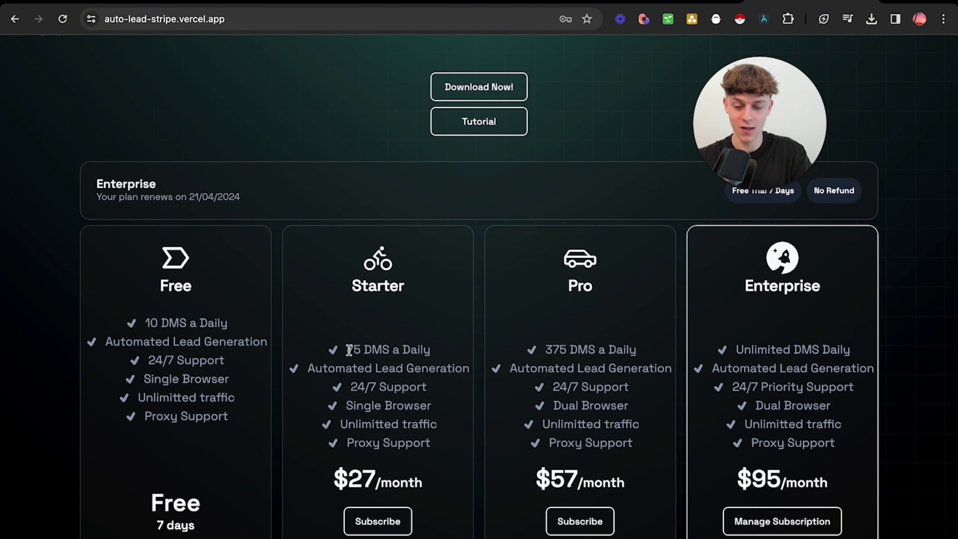
Compare daily DM limits of the Starter, Pro (375) and Enterprise (Unlimited) plans.
drag(347, 349, 407, 346)
click(445, 348)
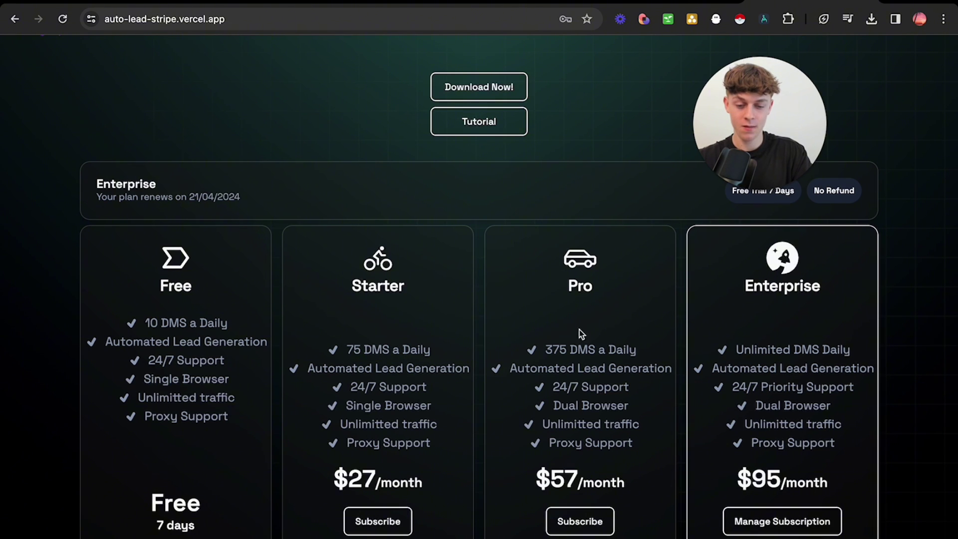
drag(544, 348, 630, 354)
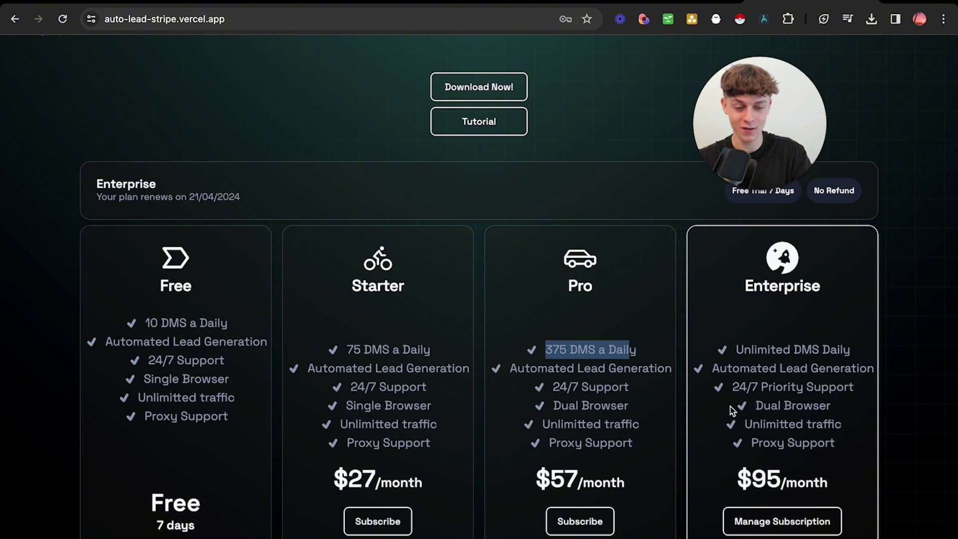
drag(737, 353, 850, 350)
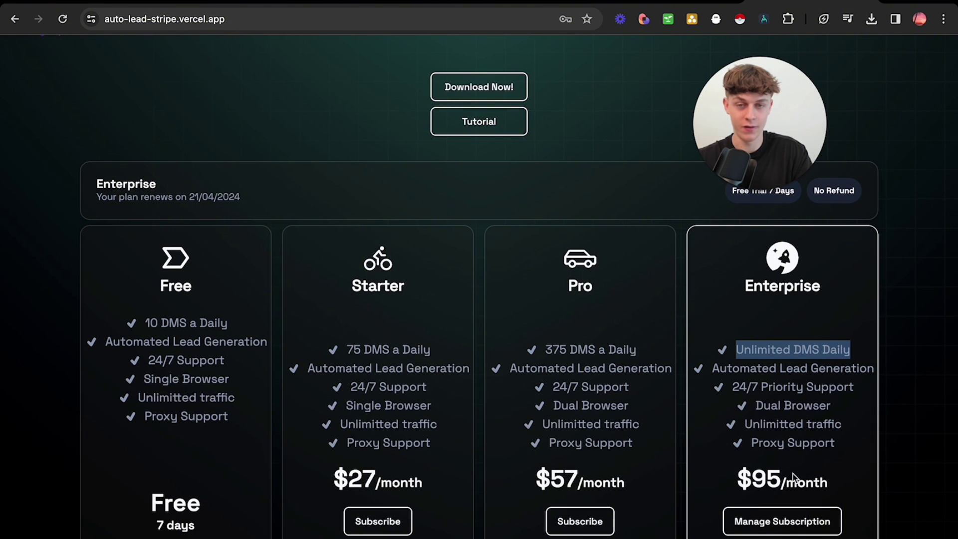
scroll(793, 477, up, 1)
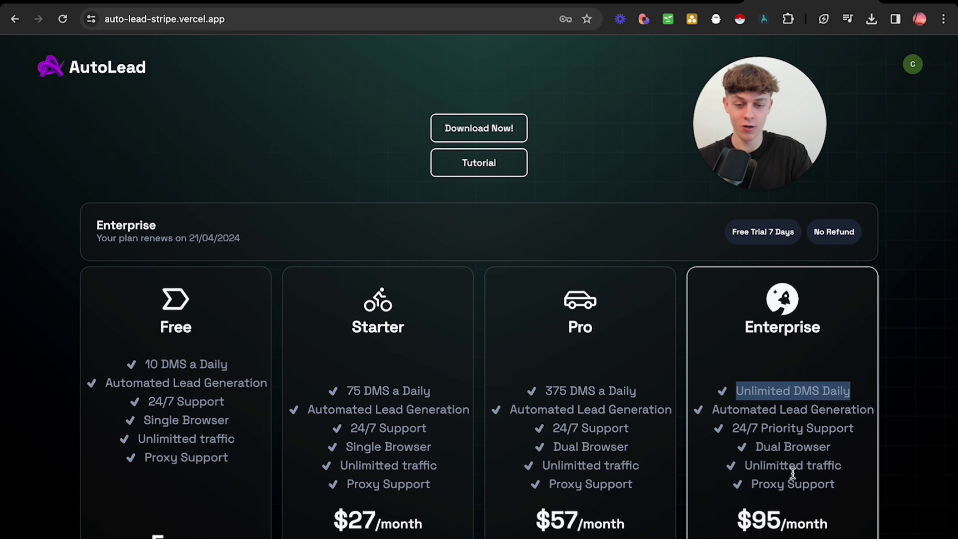
scroll(532, 393, down, 2)
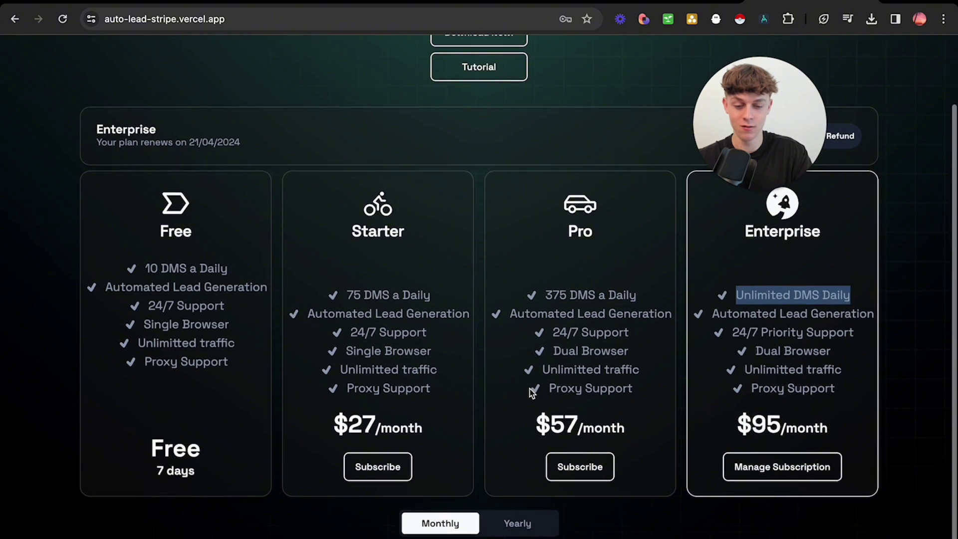
scroll(531, 393, up, 2)
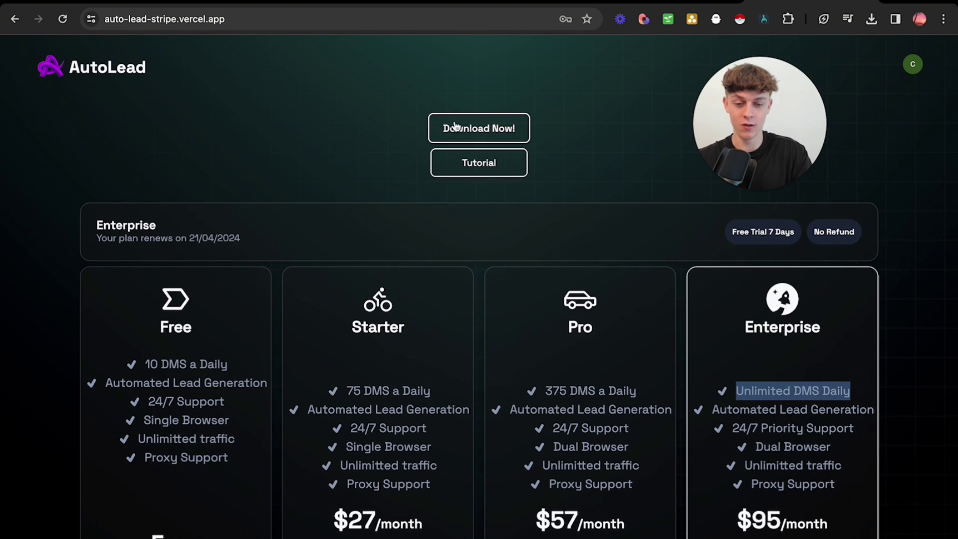
Check the Download Now page's Windows and Mac options, go back, then switch to the AutoLead app.
click(464, 140)
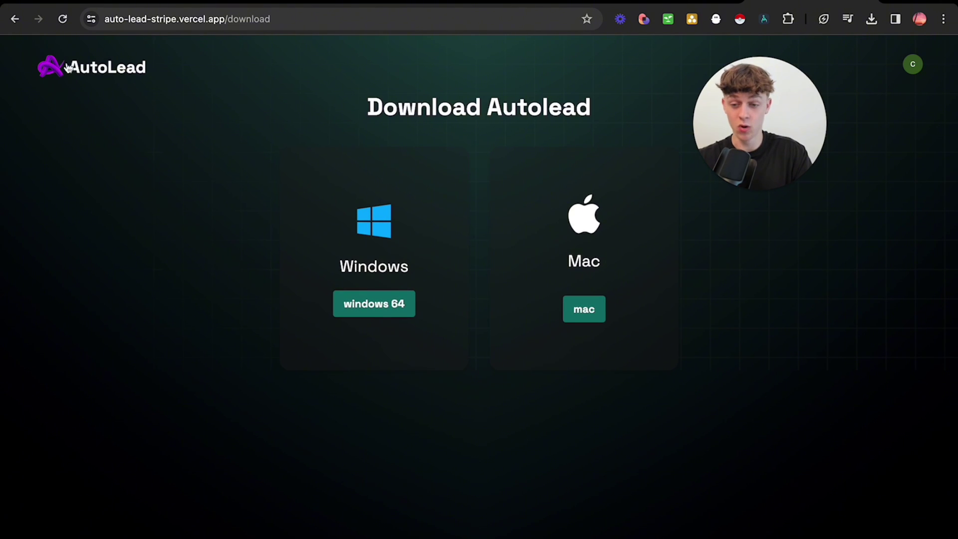
click(15, 19)
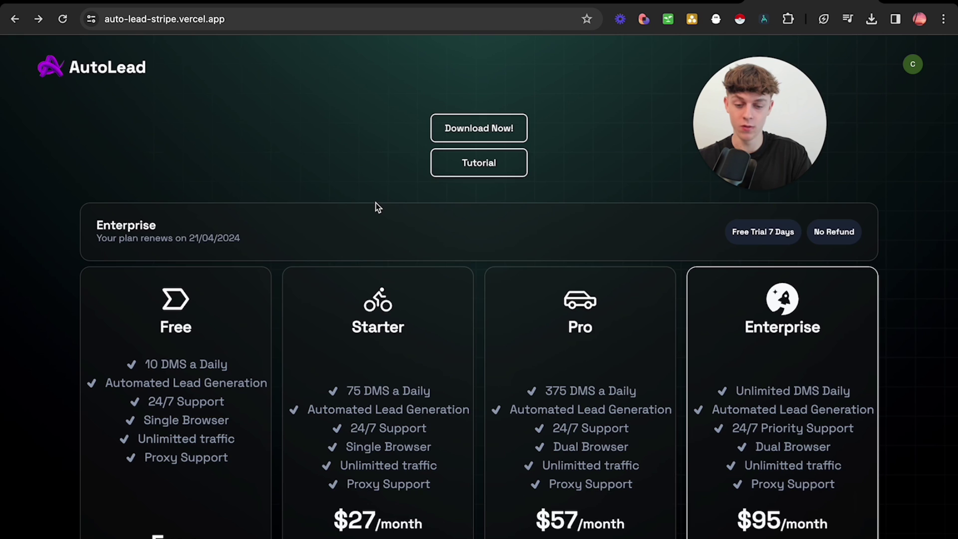
scroll(377, 207, down, 2)
scroll(377, 207, up, 2)
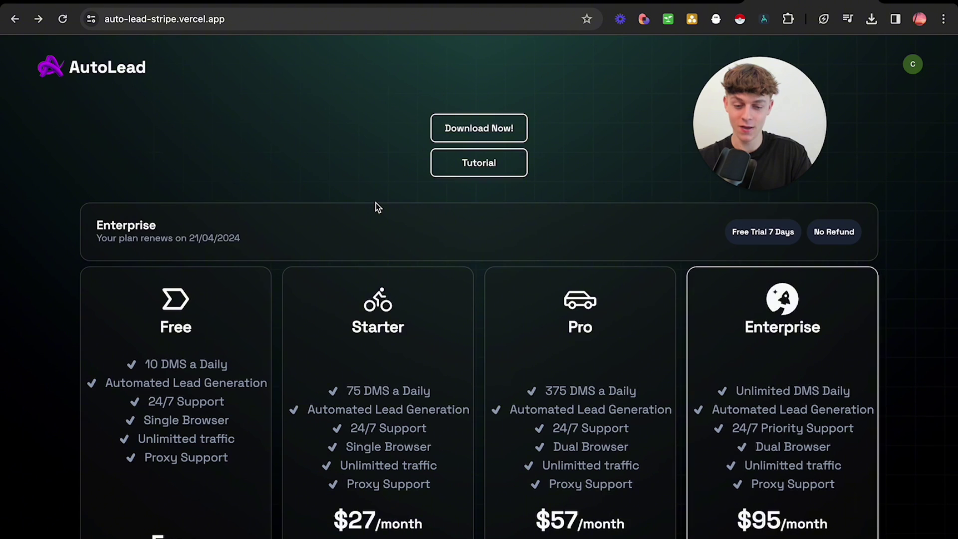
scroll(378, 207, down, 2)
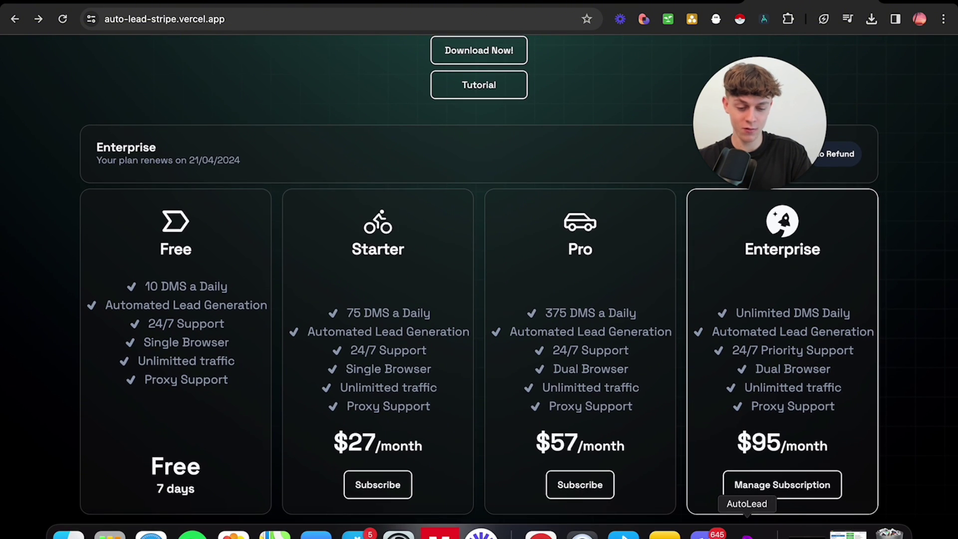
click(514, 526)
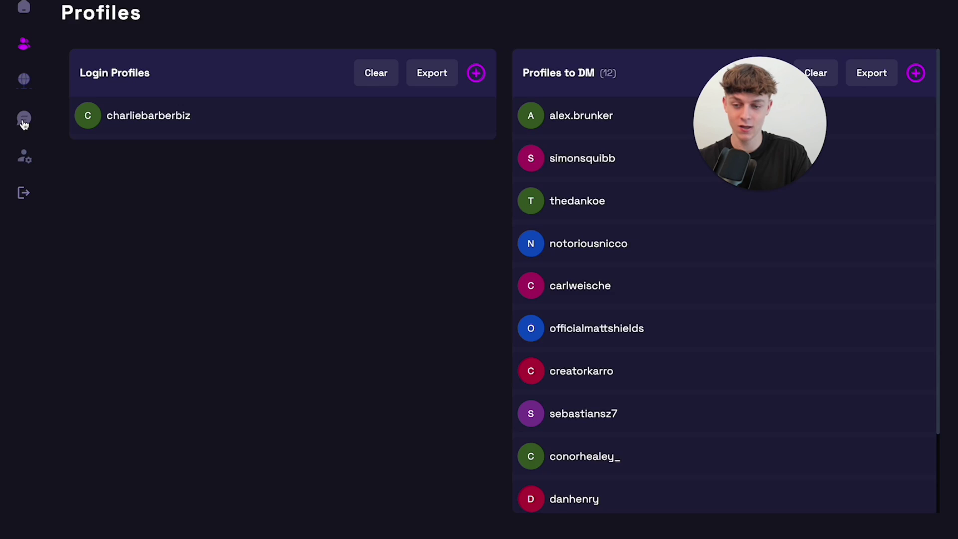
Change the Dms/Acc value on the Send Message page from 10 to 50, then return to Profiles.
click(25, 121)
scroll(524, 348, down, 2)
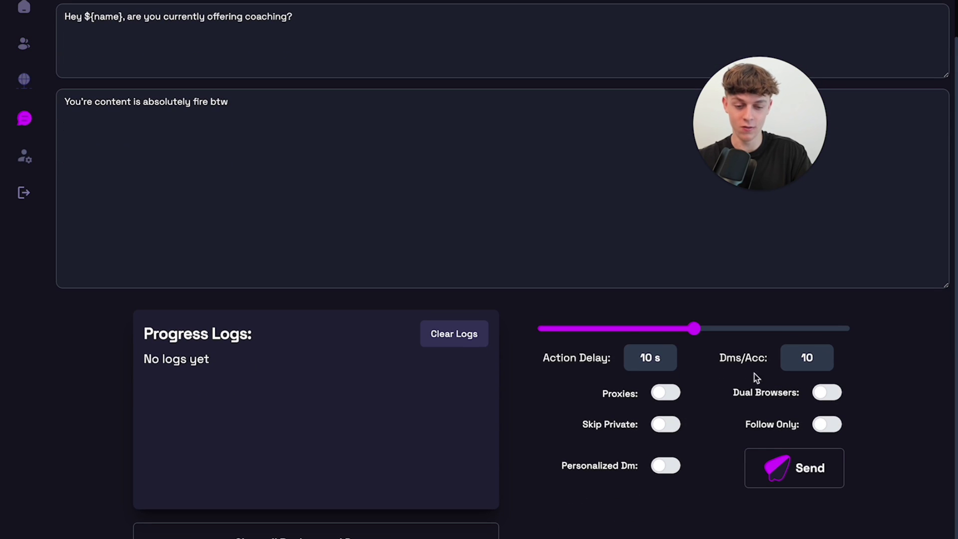
drag(817, 356, 776, 357)
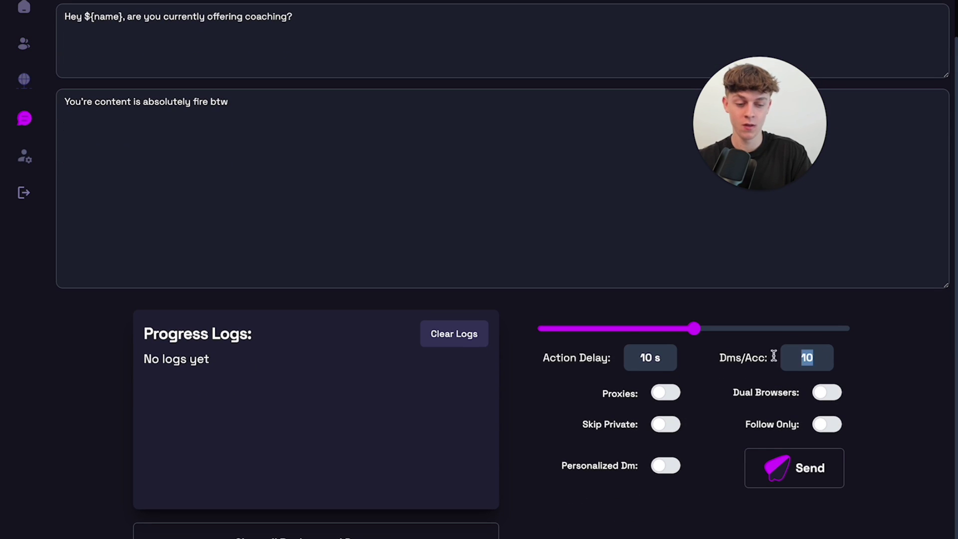
text(50)
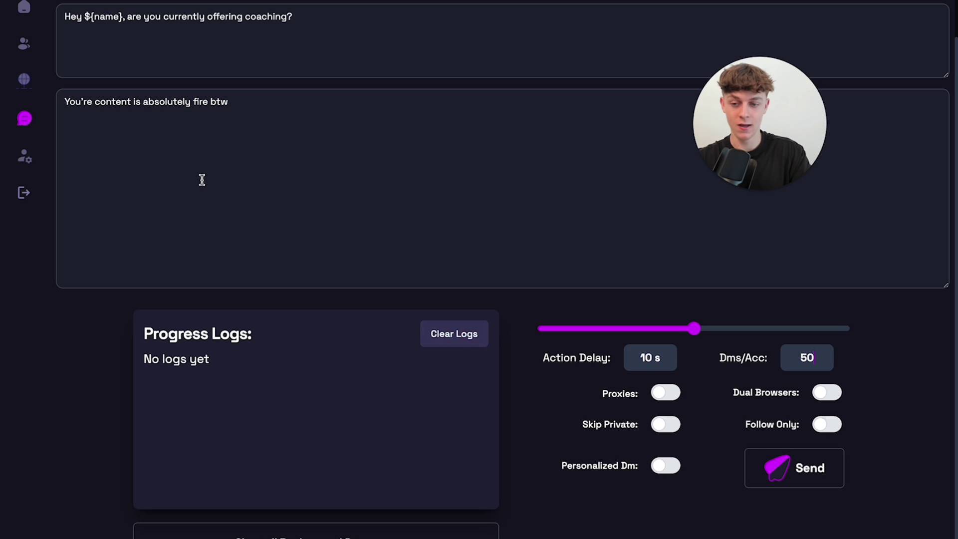
scroll(78, 86, up, 1)
scroll(77, 81, up, 2)
click(23, 44)
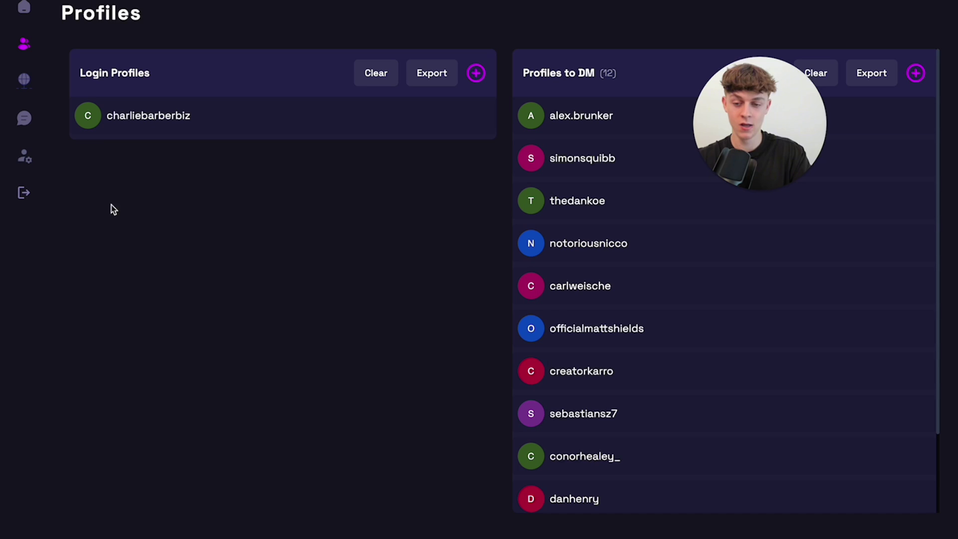
Highlight the login profile's username, then return to the Send Message page with the two-part DM.
drag(106, 115, 214, 115)
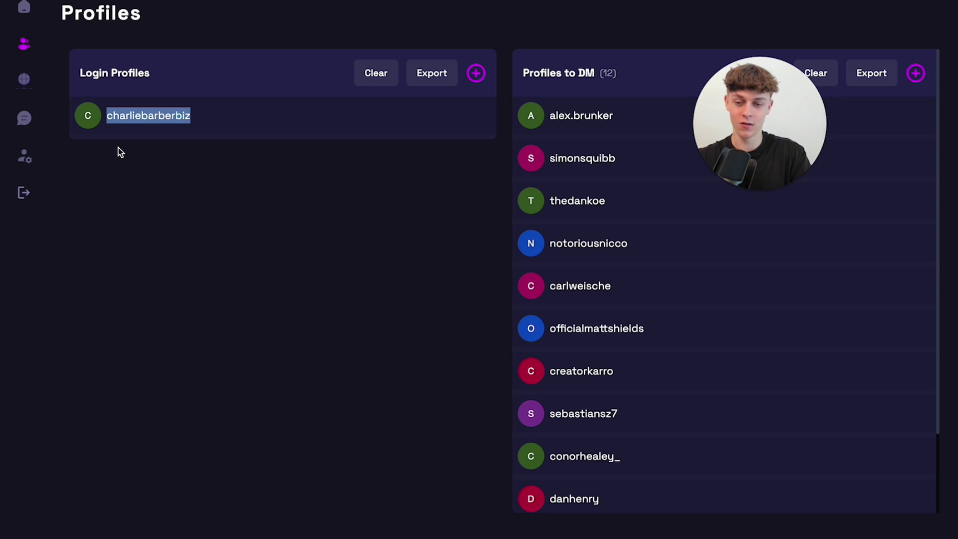
click(26, 120)
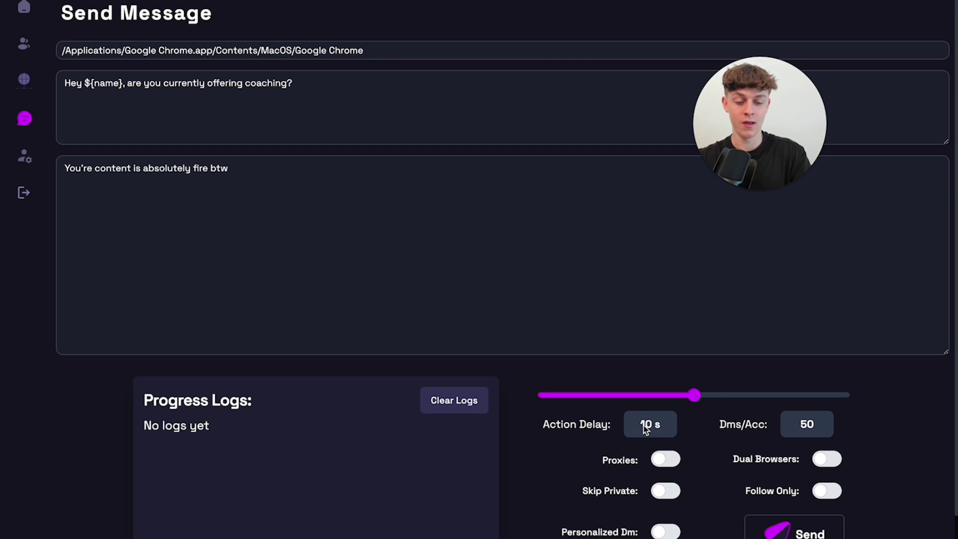
mouse_move(645, 429)
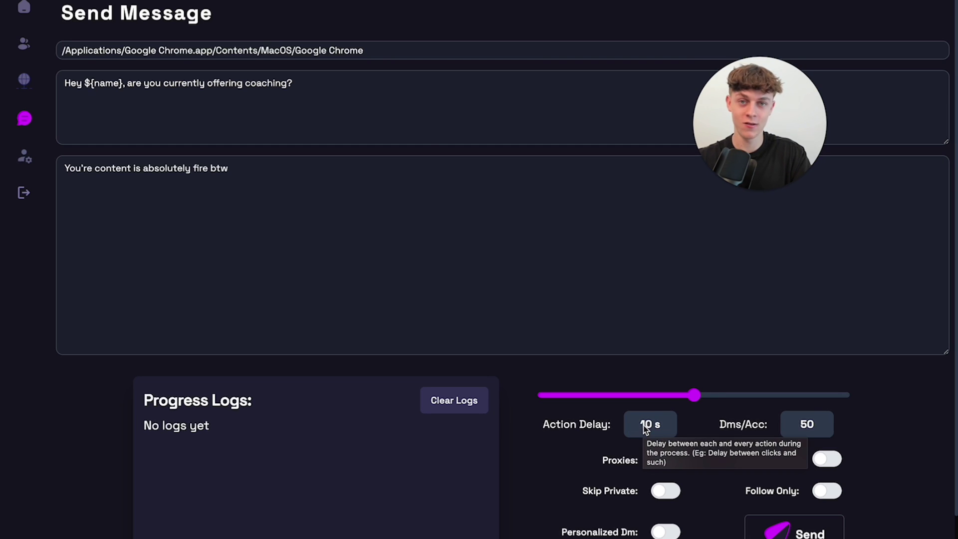